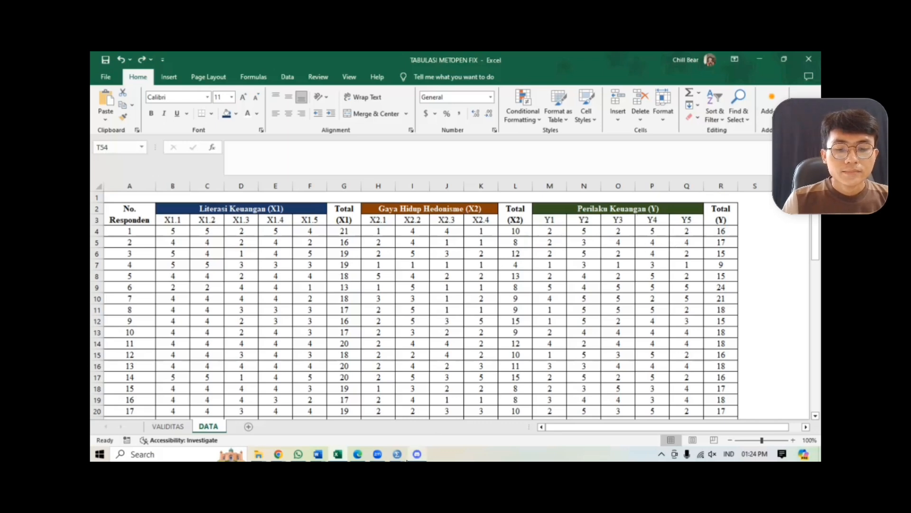
Switch to the SPSS Data Editor and name the first two variables X1.1 and X1.2
mouse_move(399, 456)
left_click(367, 424)
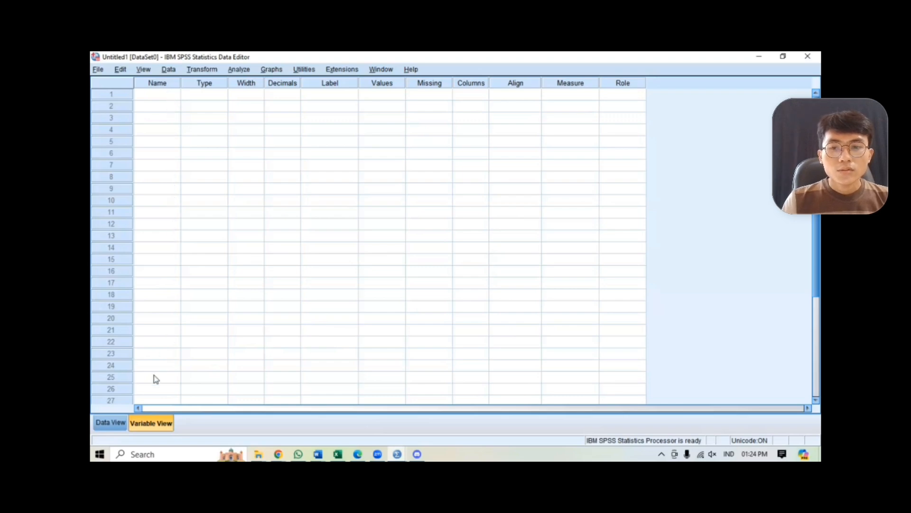
left_click(160, 98)
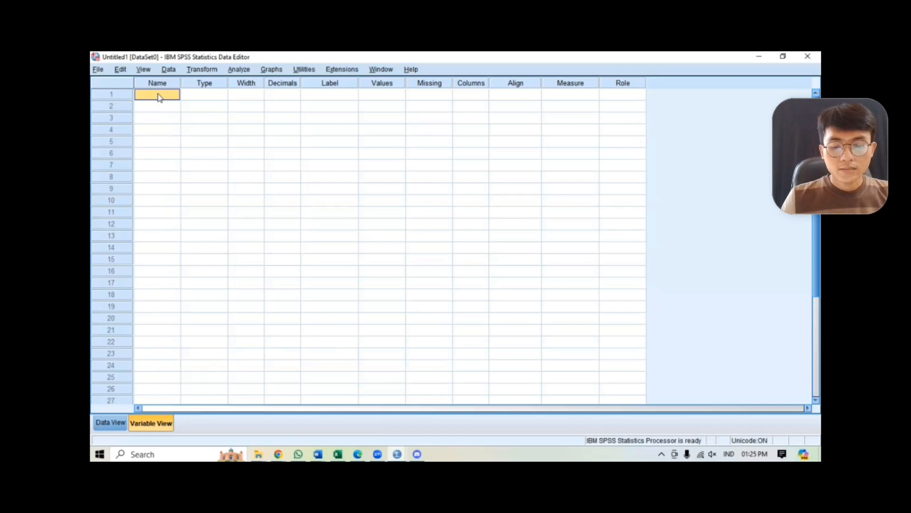
type("X1.1")
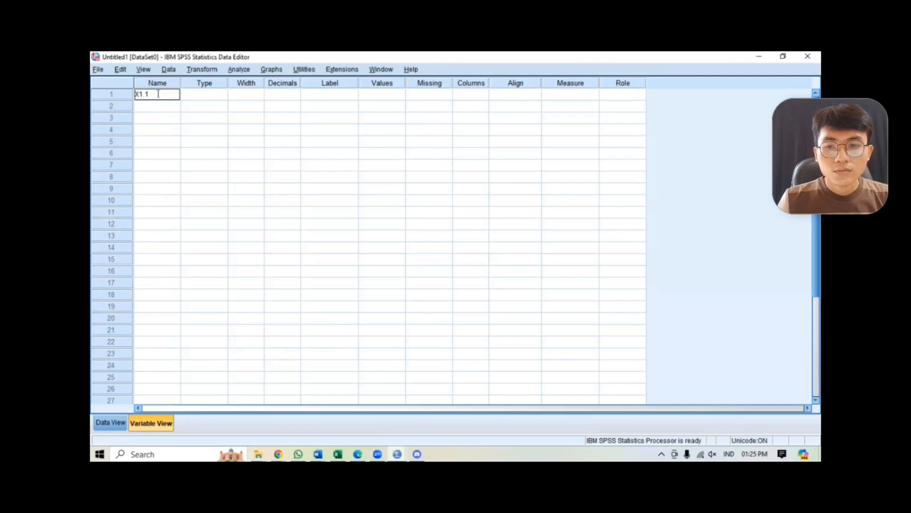
left_click(161, 106)
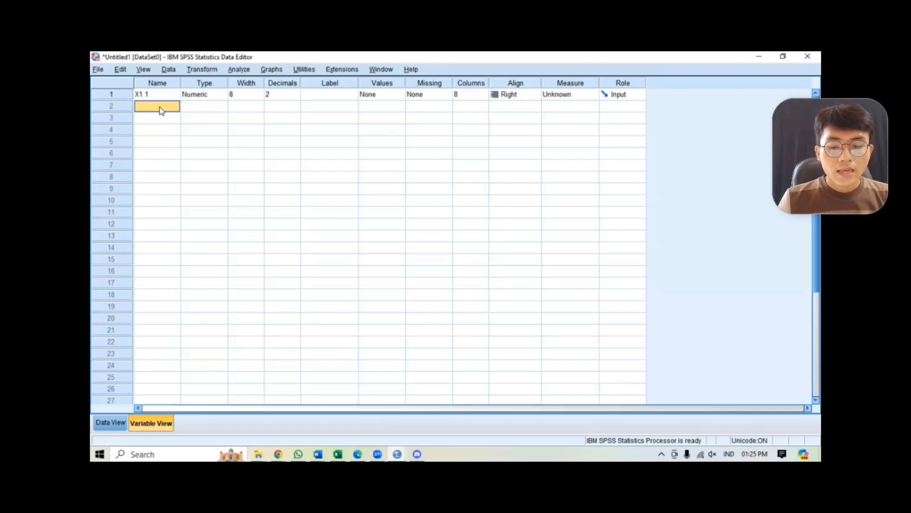
type("X1")
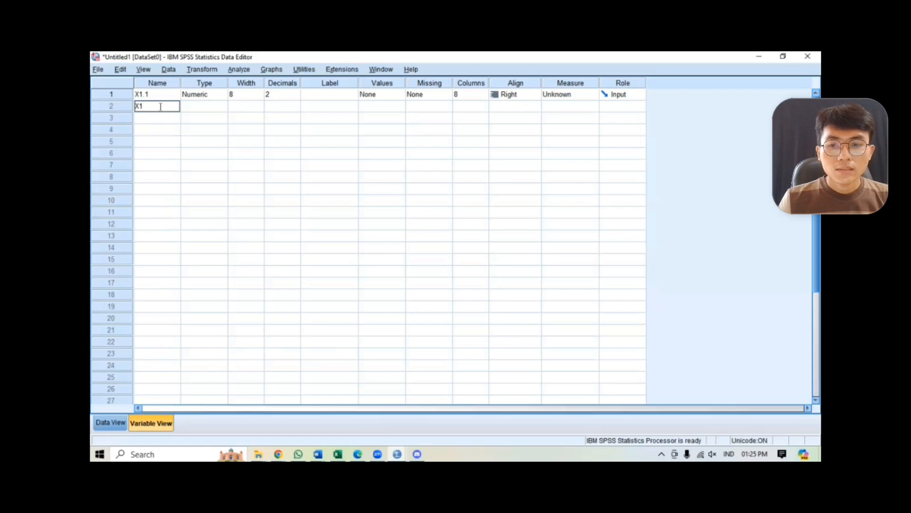
type(".2")
Define variables X1.3, X1.4, X1.5 and TOTAL_X1 in rows 3 to 6
left_click(160, 118)
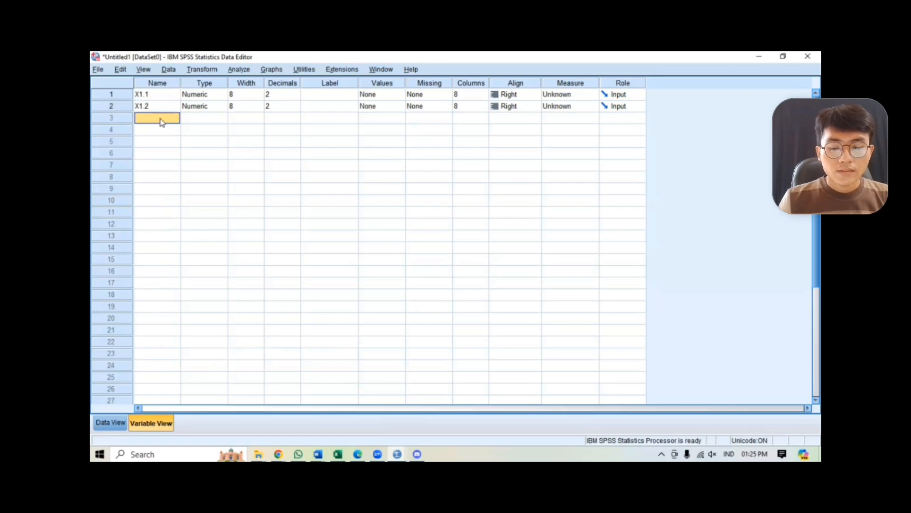
type("X1.3")
left_click(164, 131)
type("X1.4")
left_click(164, 141)
type("X1.5")
left_click(164, 152)
type("TOTAL_X1")
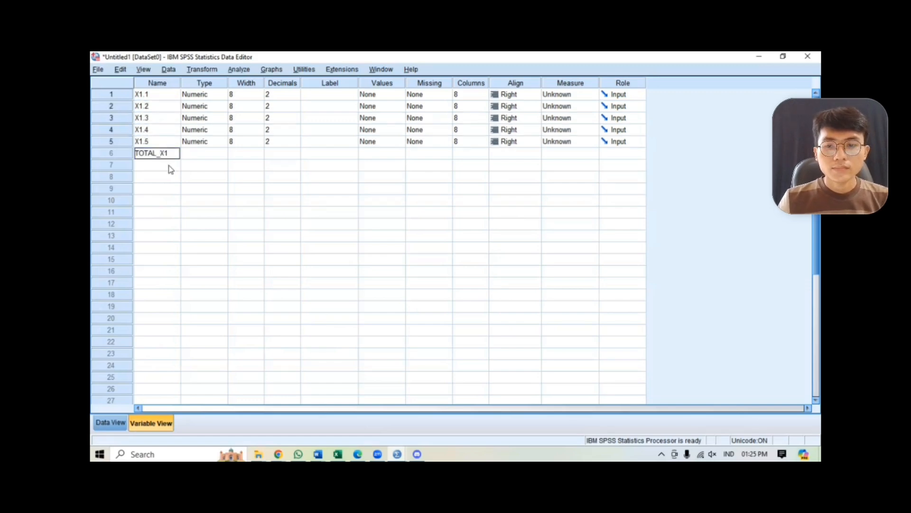
Define variables X2.1, X2.2, X2.3, X2.4 and TOTAL_X2 in rows 7 to 11
left_click(164, 164)
type("X2.1")
left_click(165, 176)
type("X2.2")
left_click(164, 188)
type("X2.3")
left_click(166, 200)
type("X2.4")
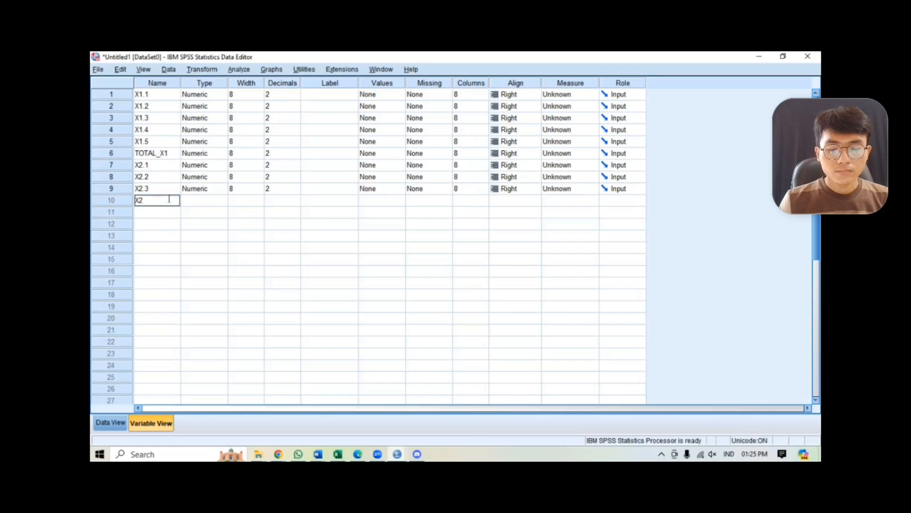
left_click(169, 211)
type("TOTAL_X2")
Define variables Y1, Y2, Y3, Y4, Y5 and TOTAL_Y in rows 12 to 17
left_click(168, 224)
type("Y1")
left_click(168, 235)
type("Y2")
key("Return")
type("Y3")
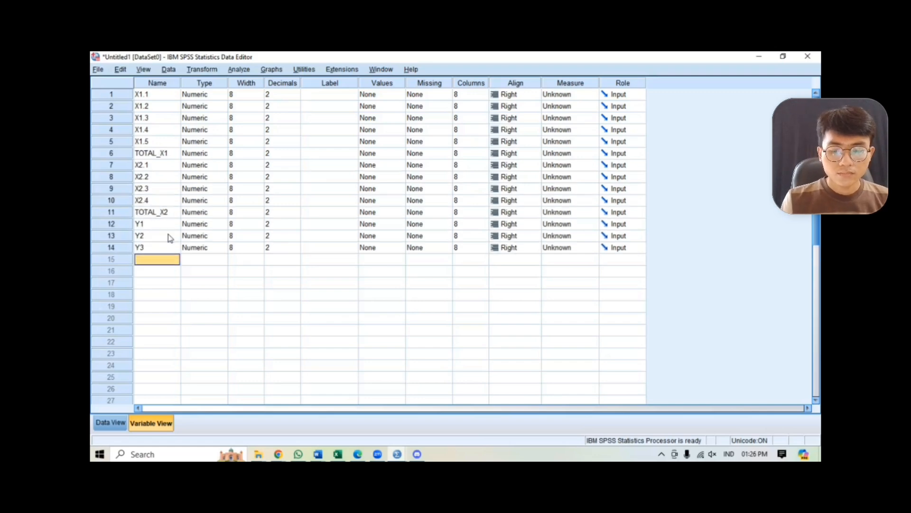
type("TOTAL")
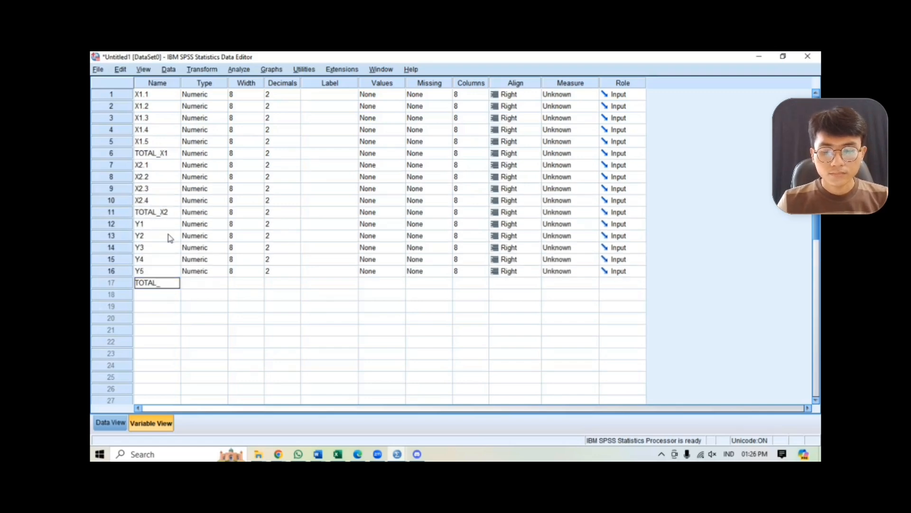
type("_Y")
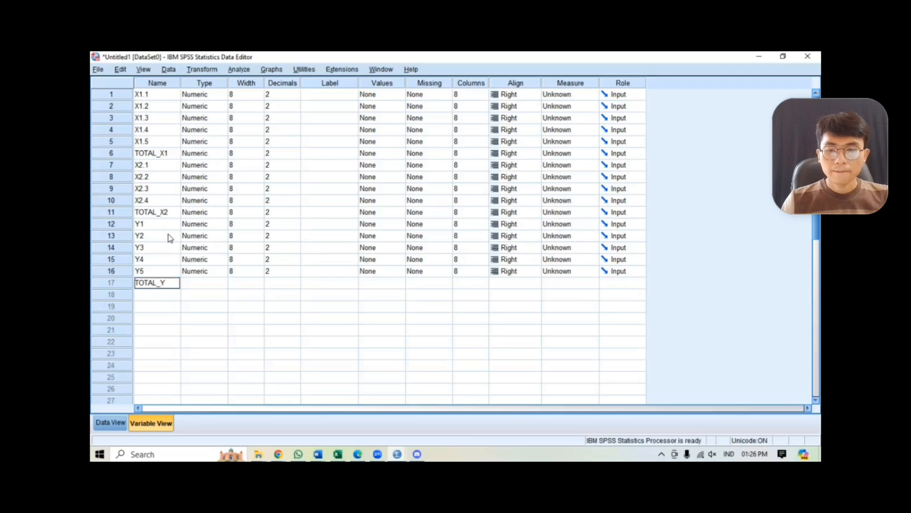
left_click(174, 294)
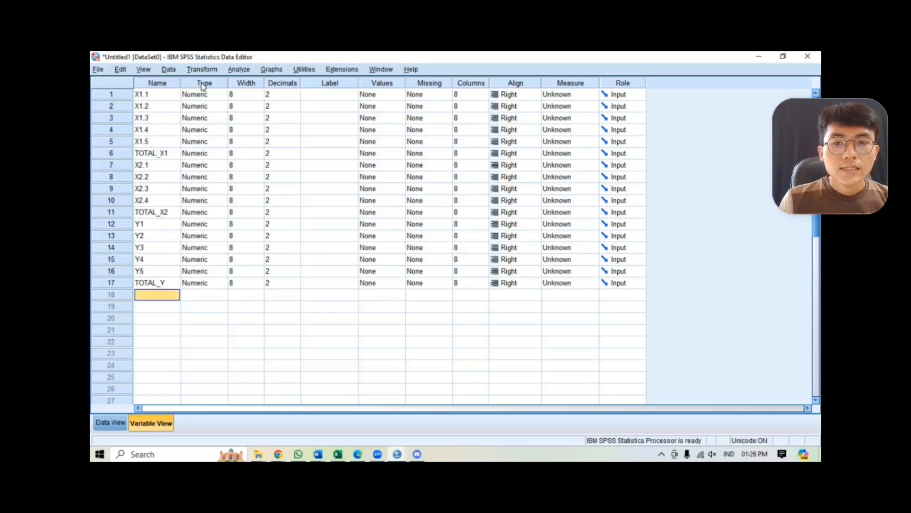
Set the decimals to 0 for all 17 variables, from X1.1 through TOTAL_Y
left_click(293, 98)
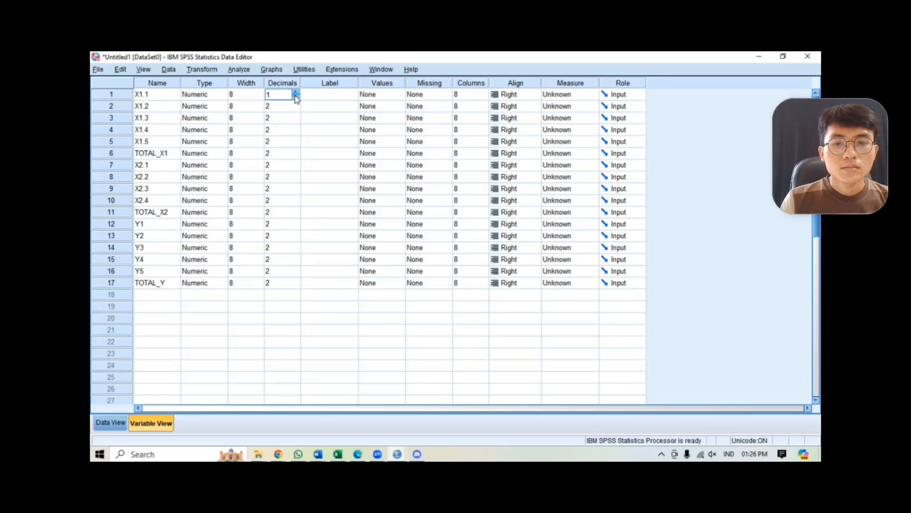
left_click(295, 97)
left_click(295, 97)
triple_click(295, 108)
triple_click(295, 144)
triple_click(295, 167)
triple_click(295, 191)
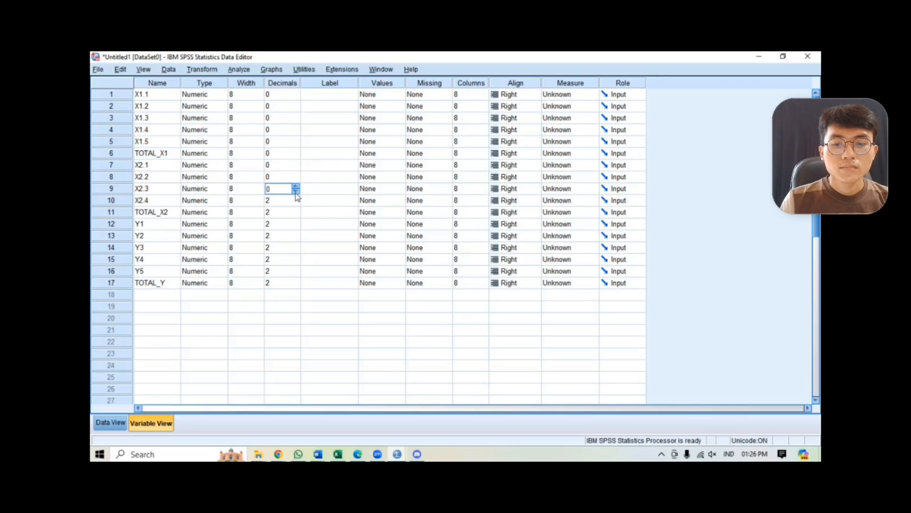
triple_click(295, 215)
triple_click(295, 237)
triple_click(295, 250)
triple_click(295, 273)
triple_click(295, 286)
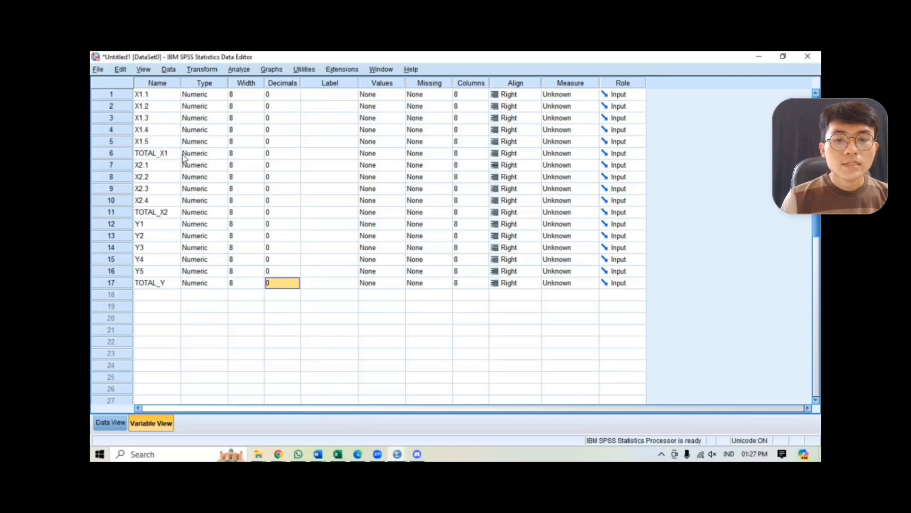
Label TOTAL_X1 as LITERASI_KEUANGAN, TOTAL_X2 as GAYA_HIDUP_HEDONISME and TOTAL_Y as PERILAKU_KEUANGAN
left_click(330, 157)
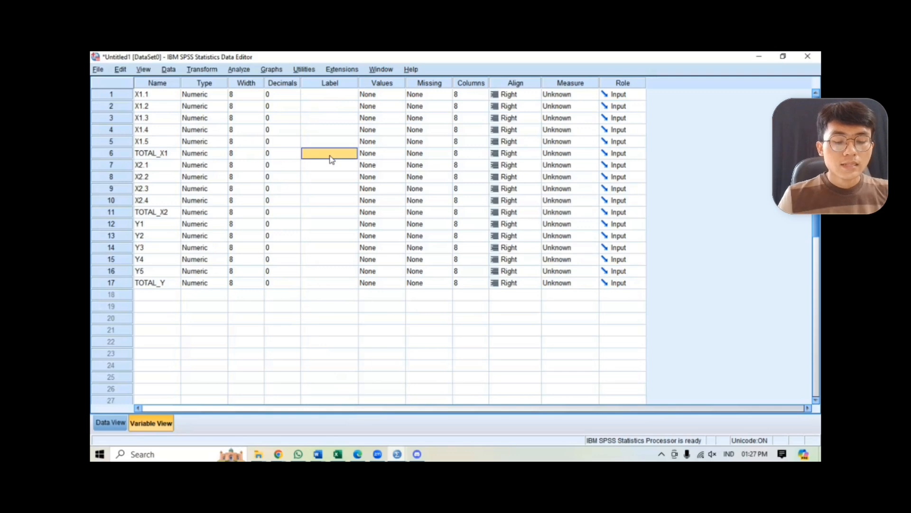
double_click(331, 159)
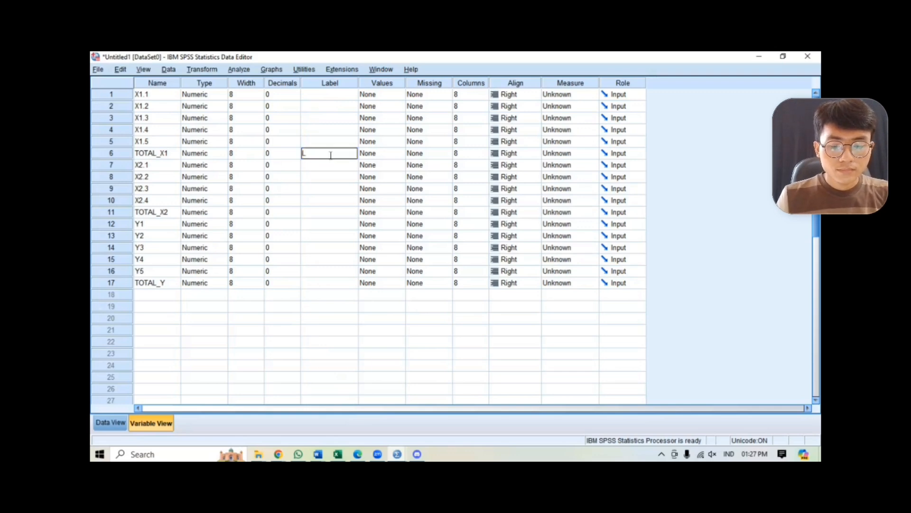
type("LITERASI_KEUANGAN")
left_click(315, 209)
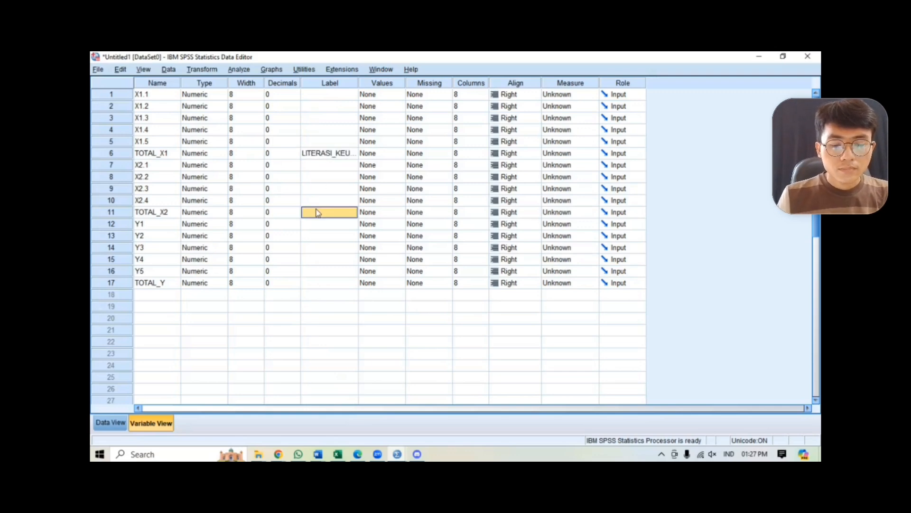
type("GAYA_HIDUP_HEDONISME")
left_click(326, 281)
type("PERILAKU_KEUANGAN")
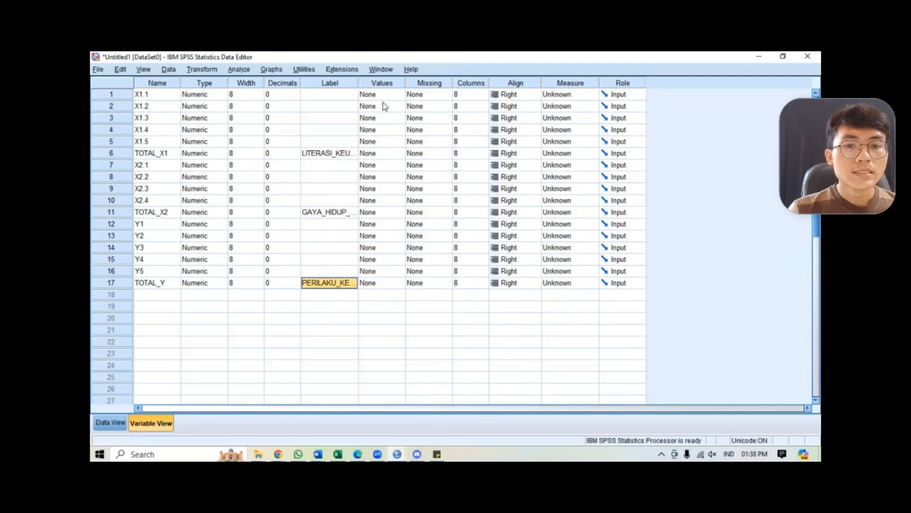
Open the value labels of variable X1.1 and add the label STS for value 1
left_click(387, 97)
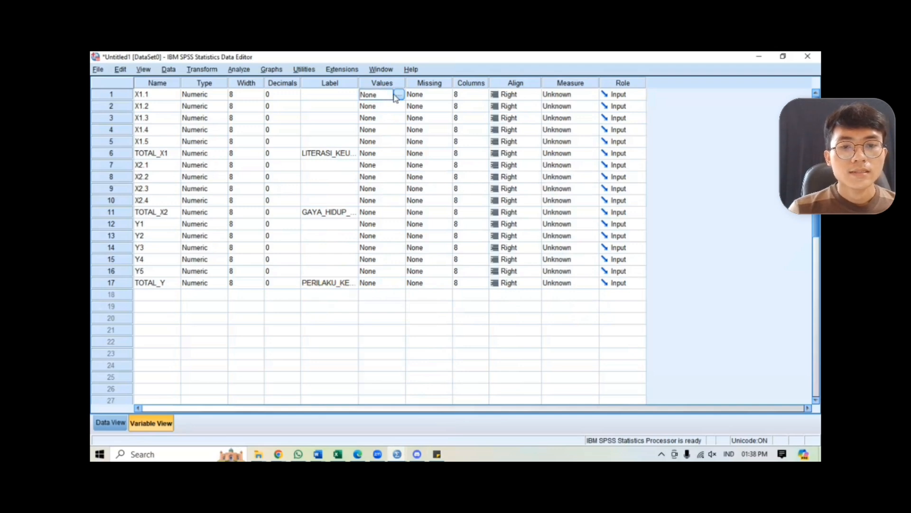
left_click(398, 97)
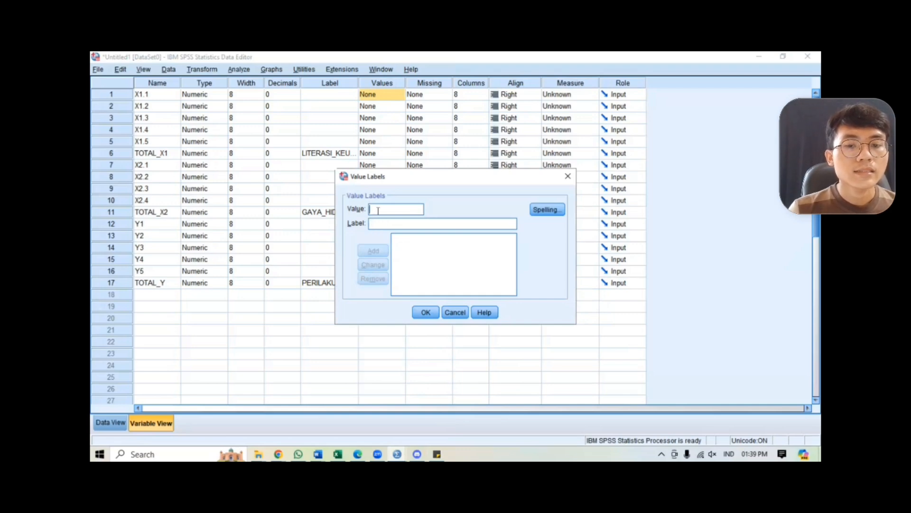
type("1")
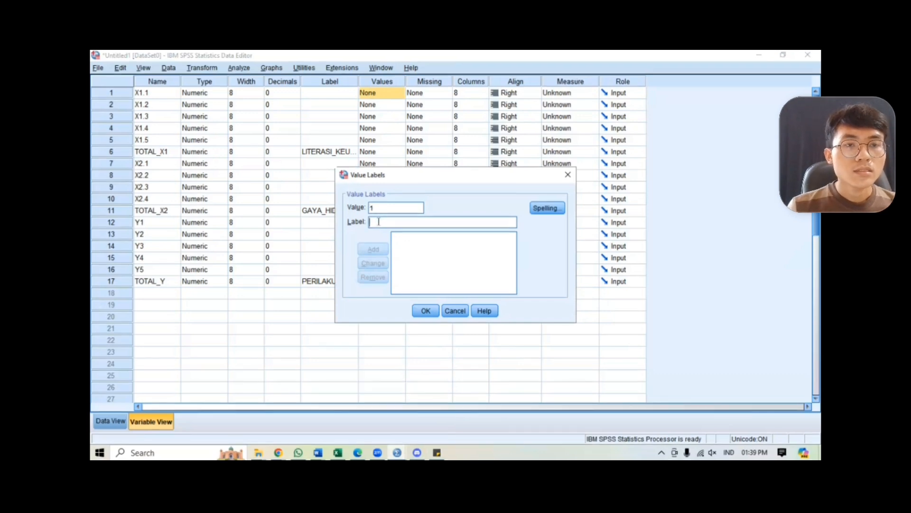
type("S")
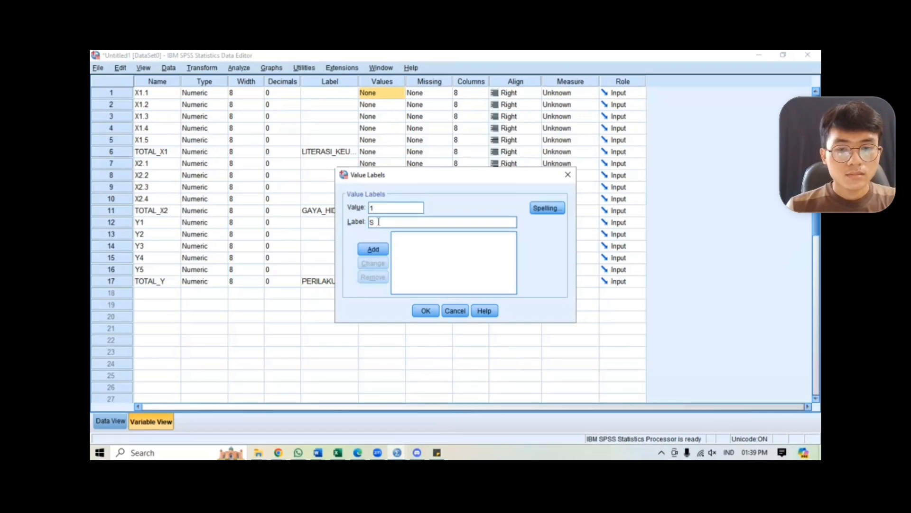
type("TS")
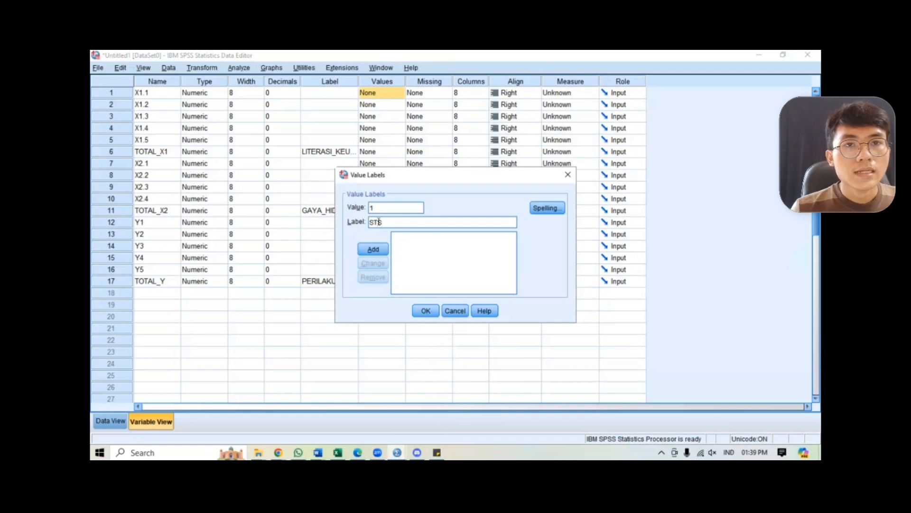
left_click(373, 249)
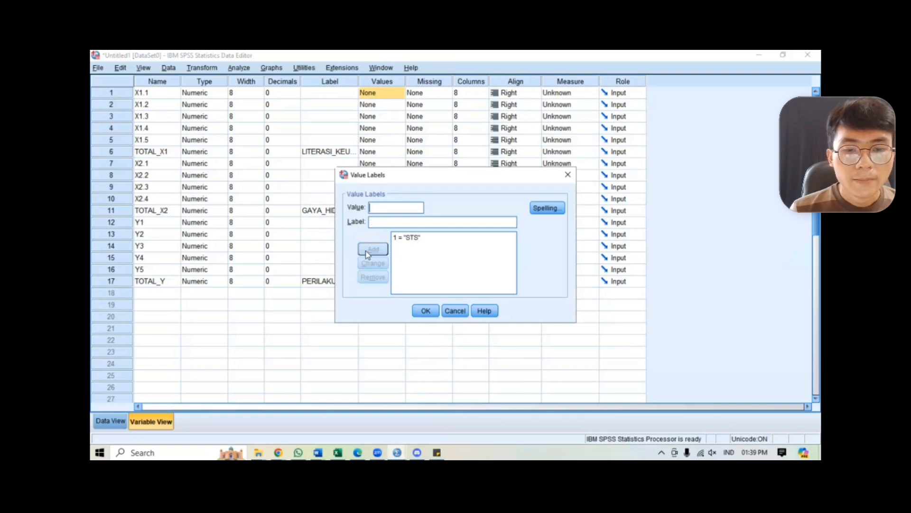
Add the value labels 2 = TS and 3 = RR for variable X1.1
type("2")
left_click(392, 221)
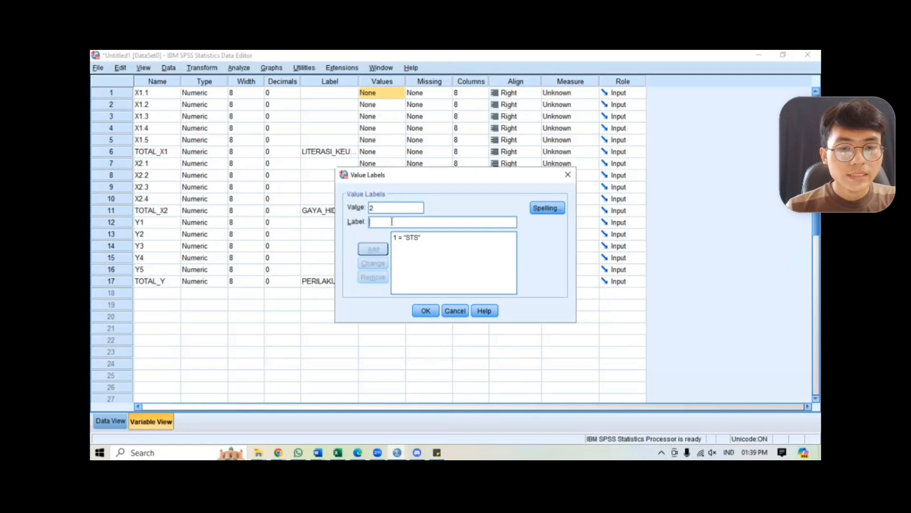
type("TS")
left_click(373, 249)
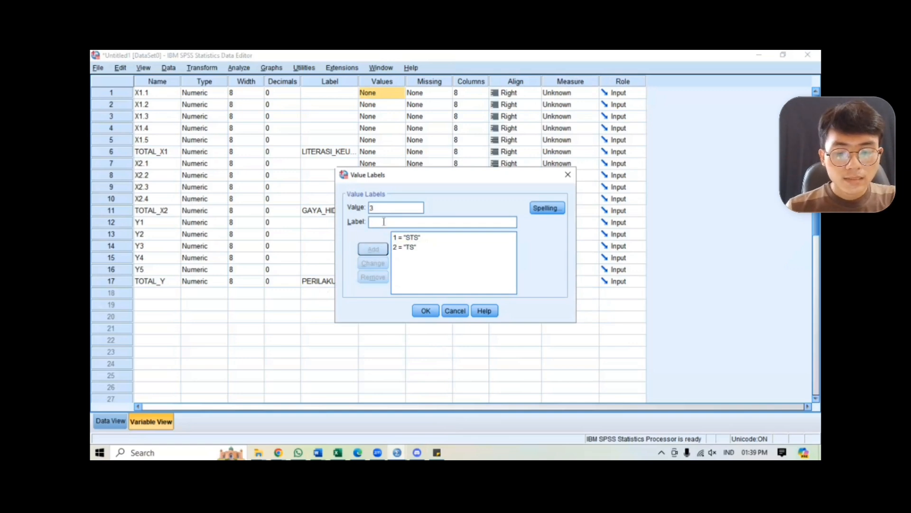
type("N")
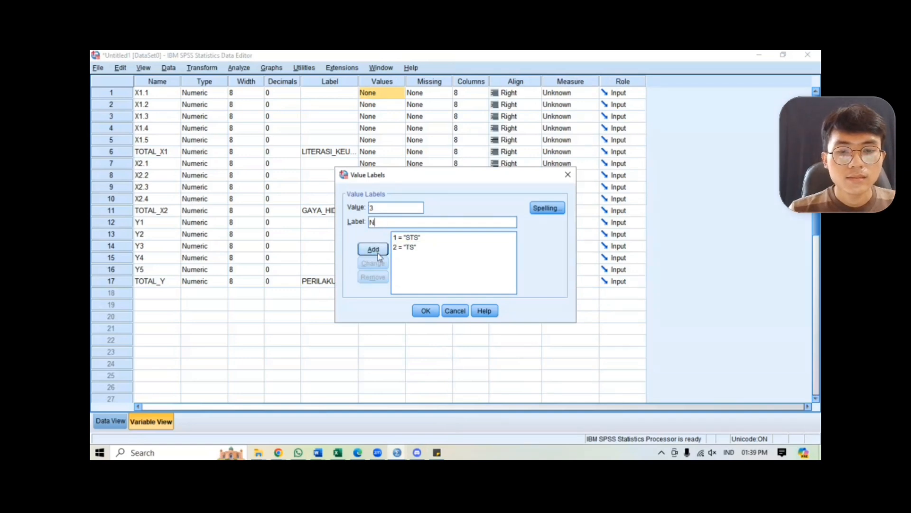
key("BackSpace")
type("RR")
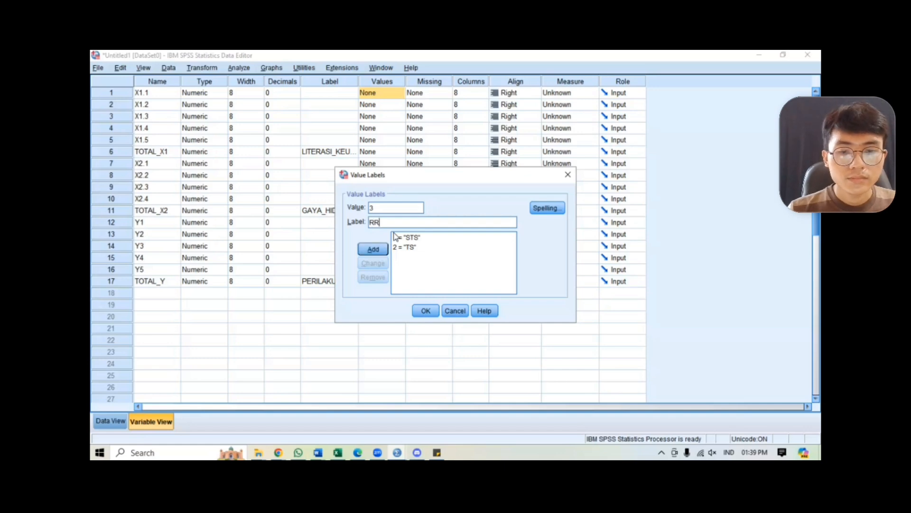
left_click(373, 249)
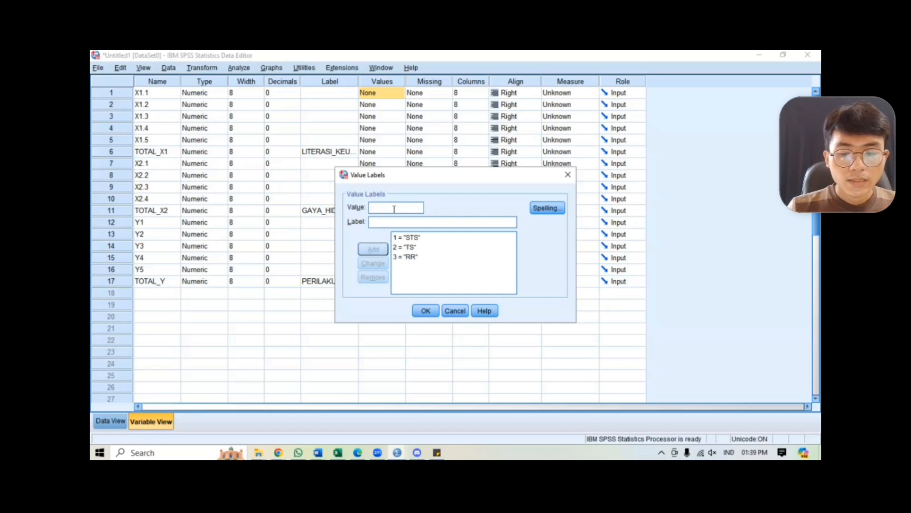
Add the value labels 4 = S and 5 = SS for variable X1.1
type("4")
left_click(394, 224)
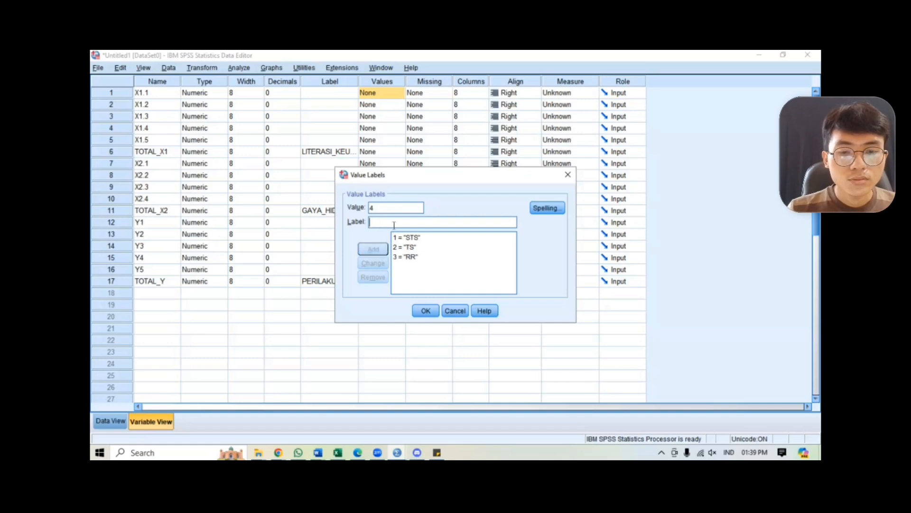
type("S")
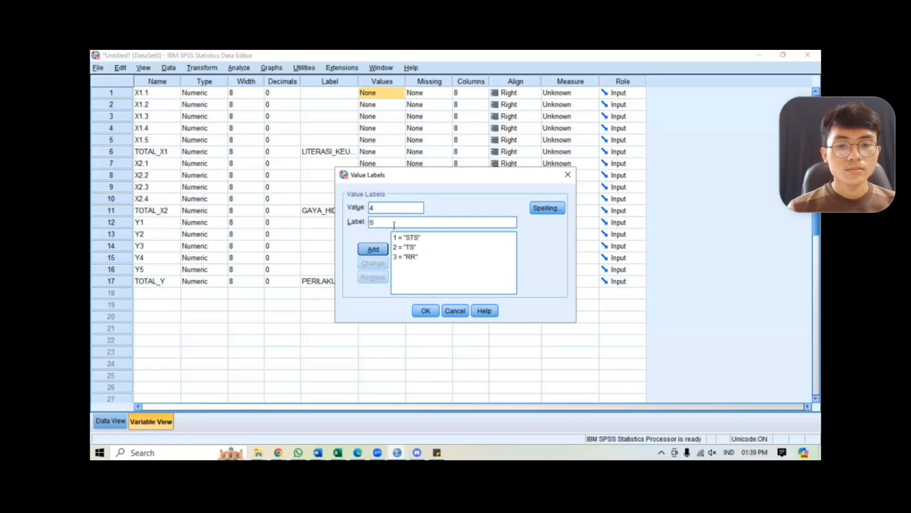
left_click(373, 250)
type("5")
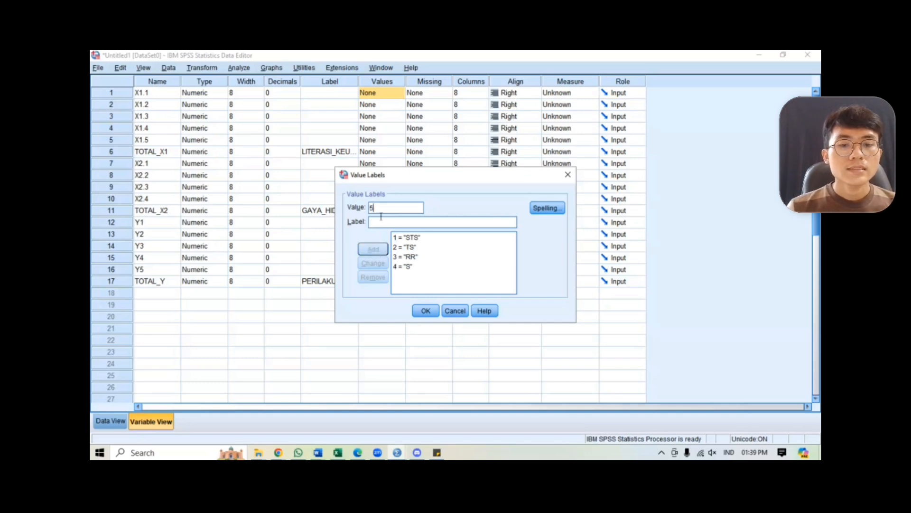
left_click(384, 222)
type("SS")
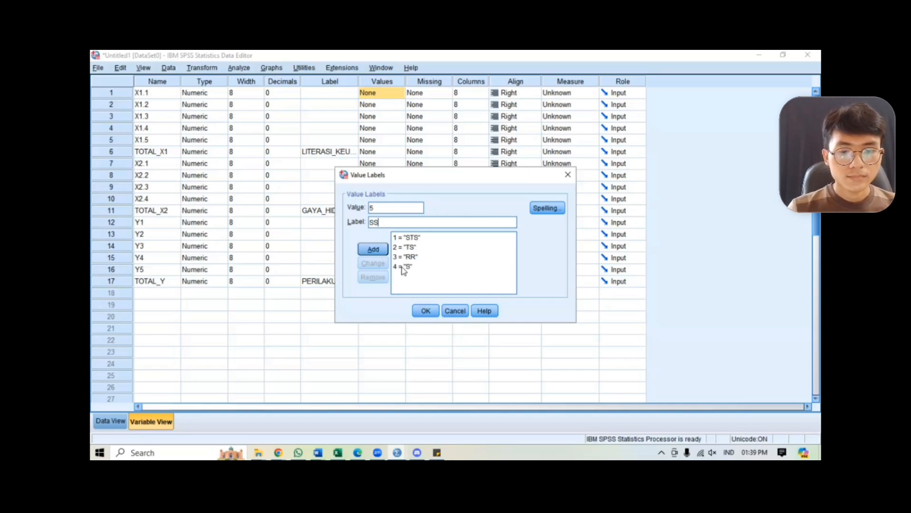
left_click(373, 249)
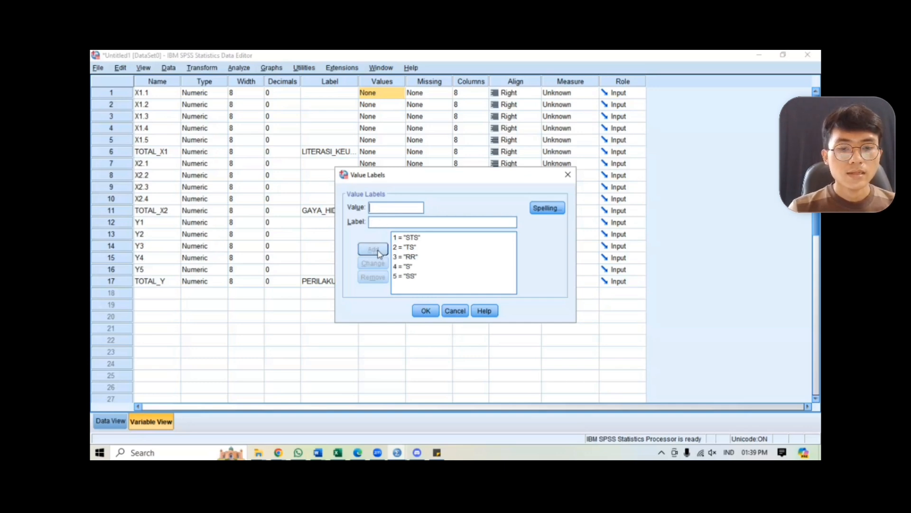
Confirm the value labels of variable X1.1 and copy them to X1.2 through X1.5
left_click(426, 311)
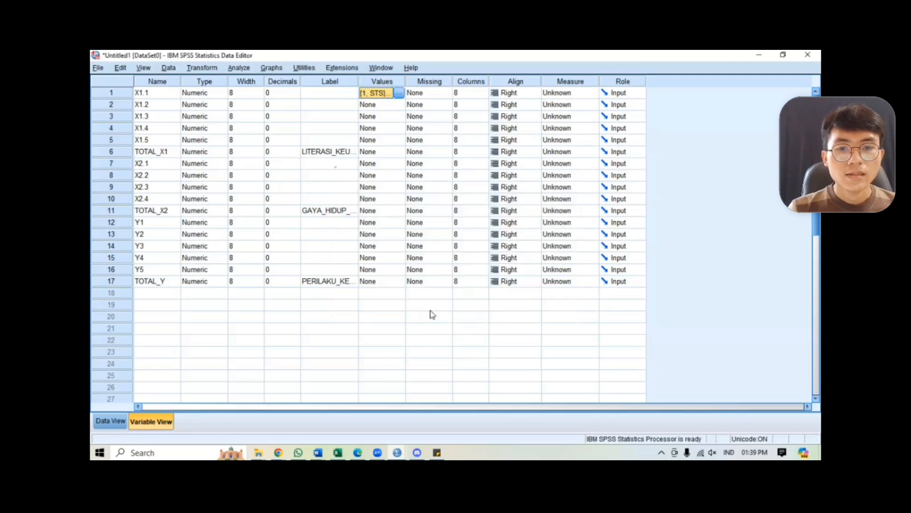
right_click(387, 95)
left_click(398, 98)
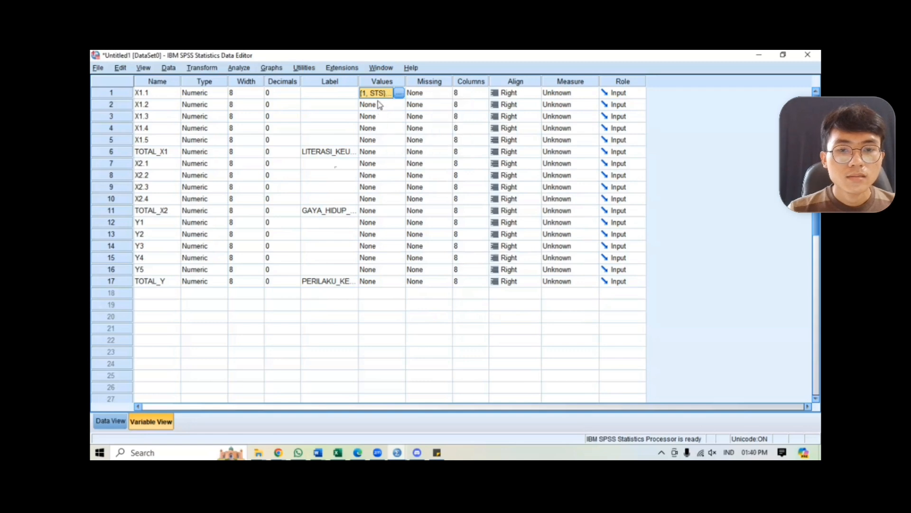
left_click_drag(380, 104, 384, 142)
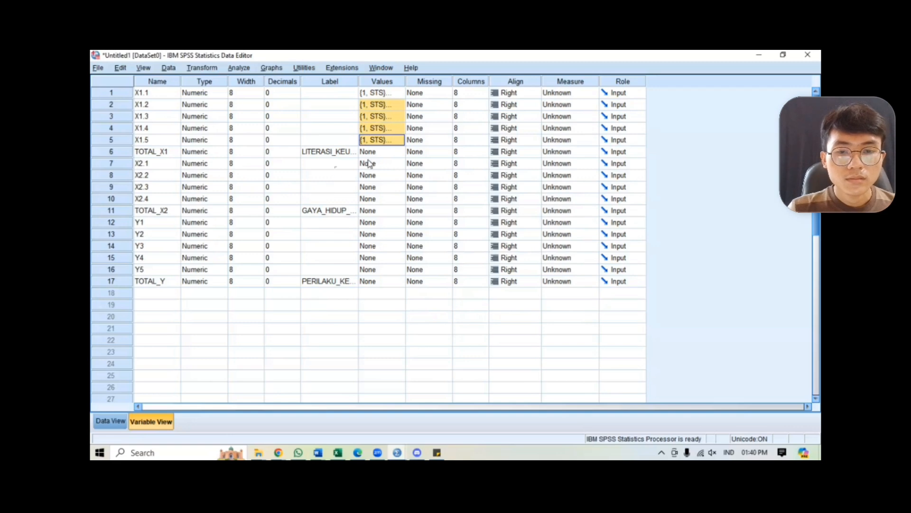
Apply the copied value labels to X2.1 through X2.4 and to Y1 through Y5, leaving out the total variables
left_click_drag(368, 164, 388, 274)
key("ctrl+v")
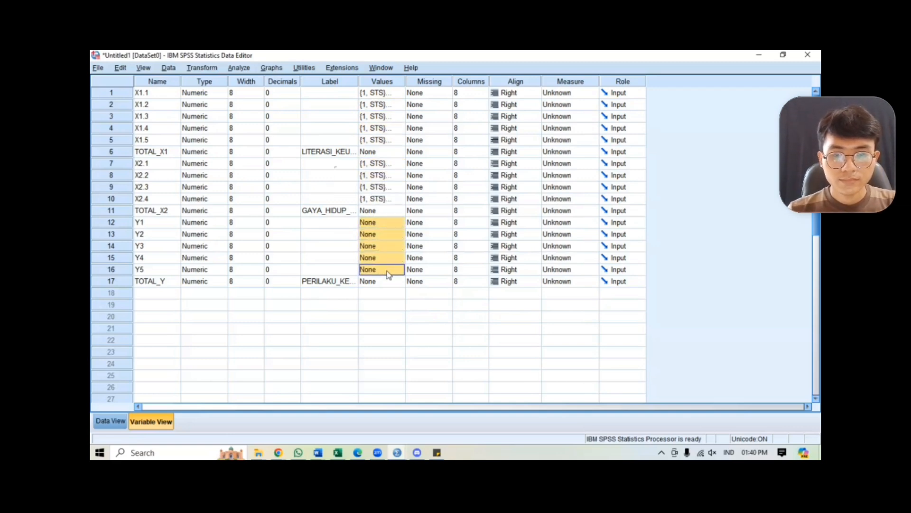
key("ctrl+v")
left_click(432, 305)
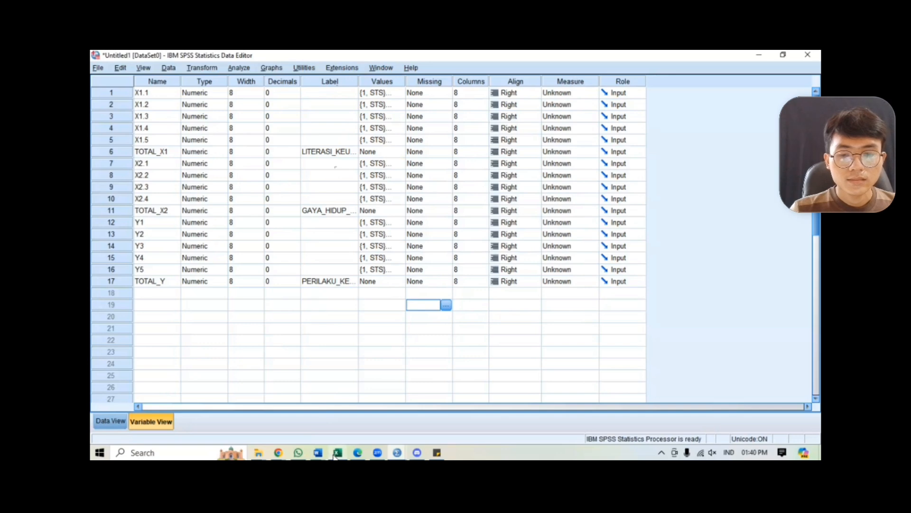
Switch to the TABULASI METOPEN FIX workbook in Excel and copy all responses and totals on the DATA sheet, B4:R63
mouse_move(337, 453)
left_click(363, 420)
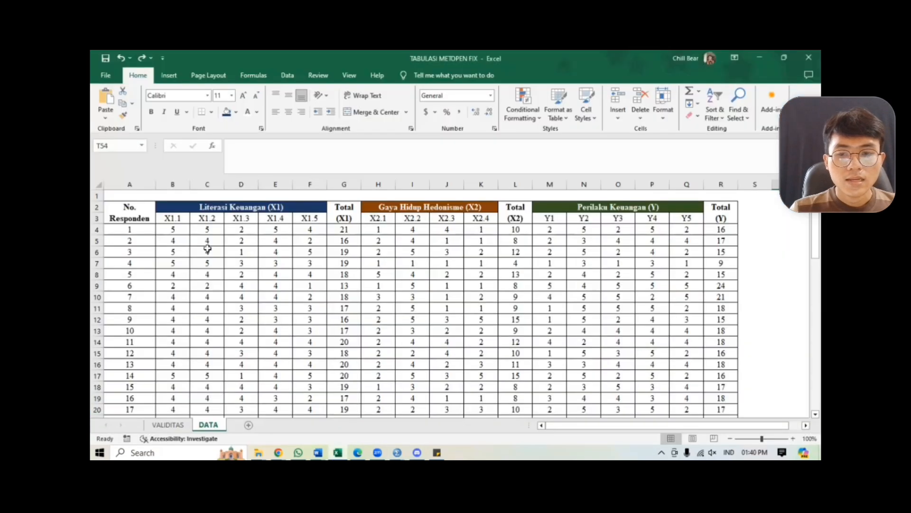
left_click(182, 232)
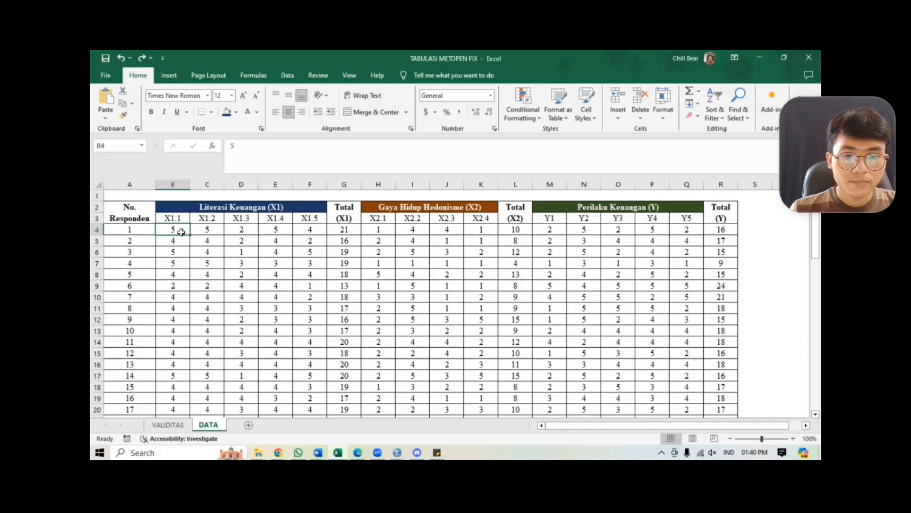
key("ctrl+shift+Right")
key("ctrl+shift+Down")
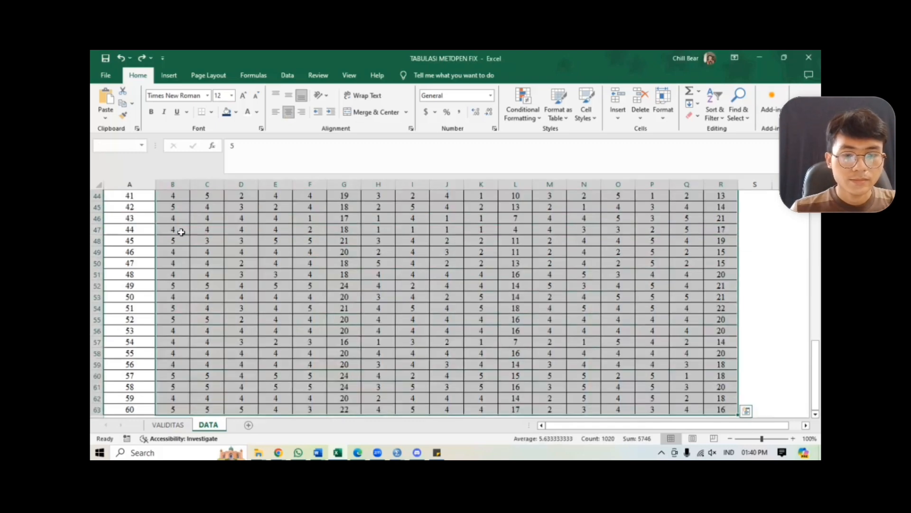
key("shift+F10")
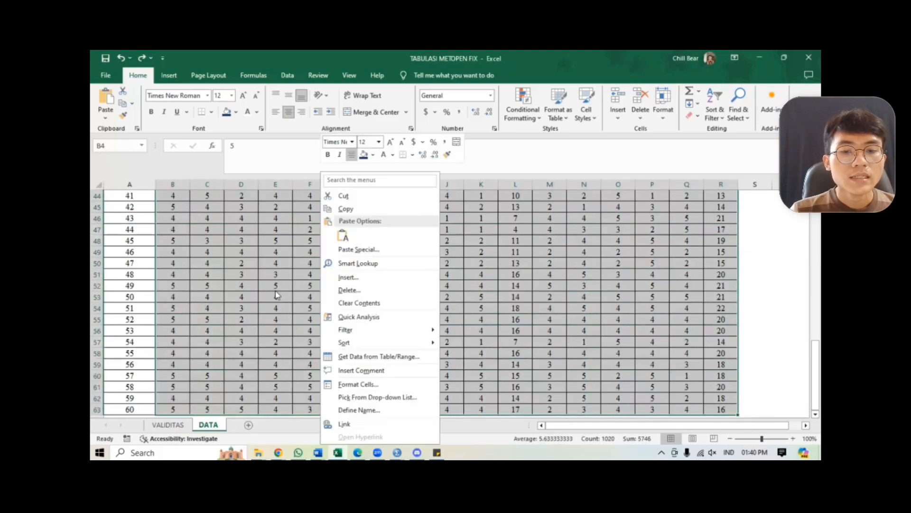
left_click(346, 210)
scroll(356, 285, "up", 15)
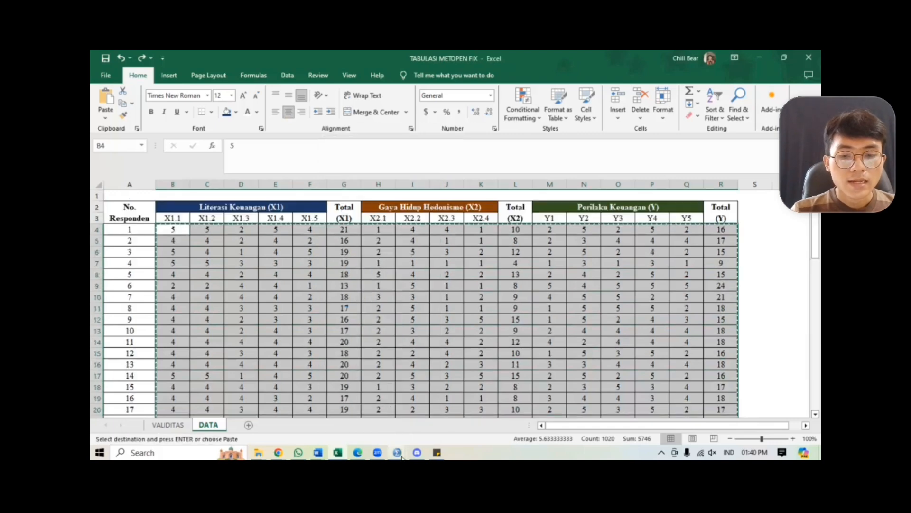
Switch back to the SPSS dataset and paste the copied responses into the data grid, starting at case 1 of X1.1
mouse_move(399, 455)
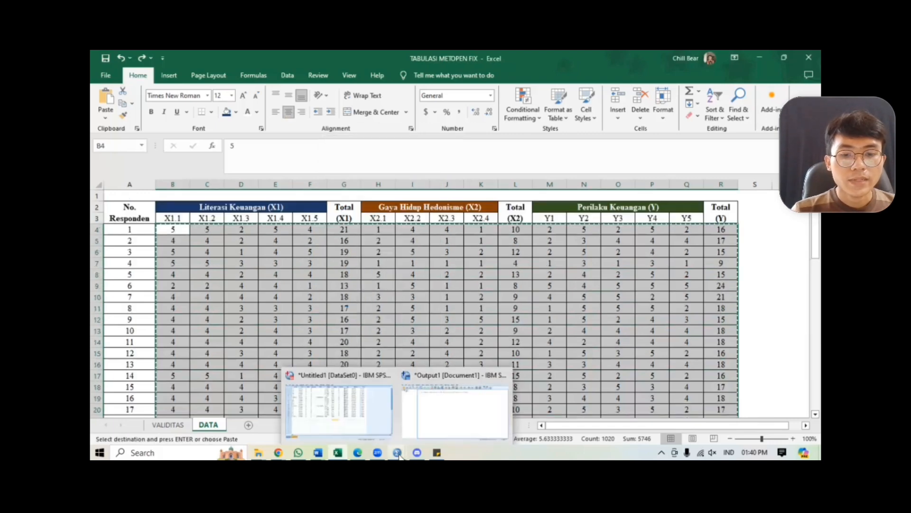
left_click(334, 411)
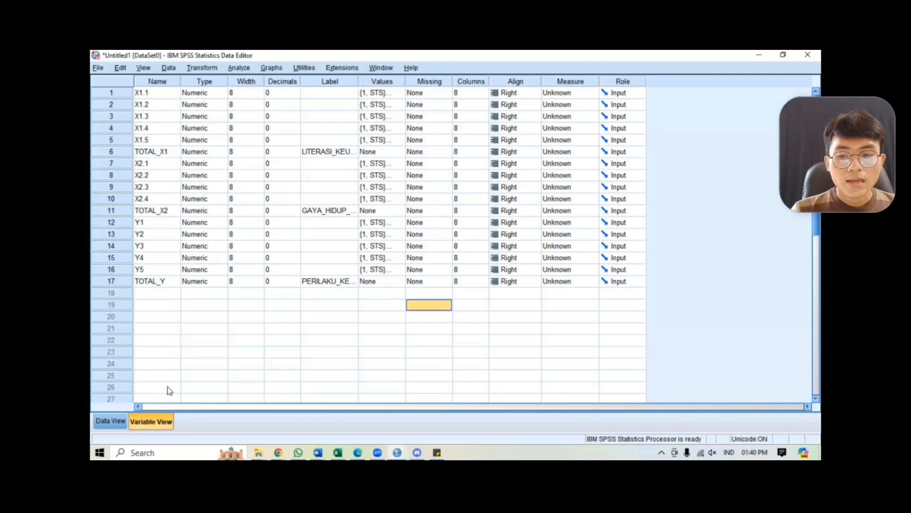
left_click(110, 421)
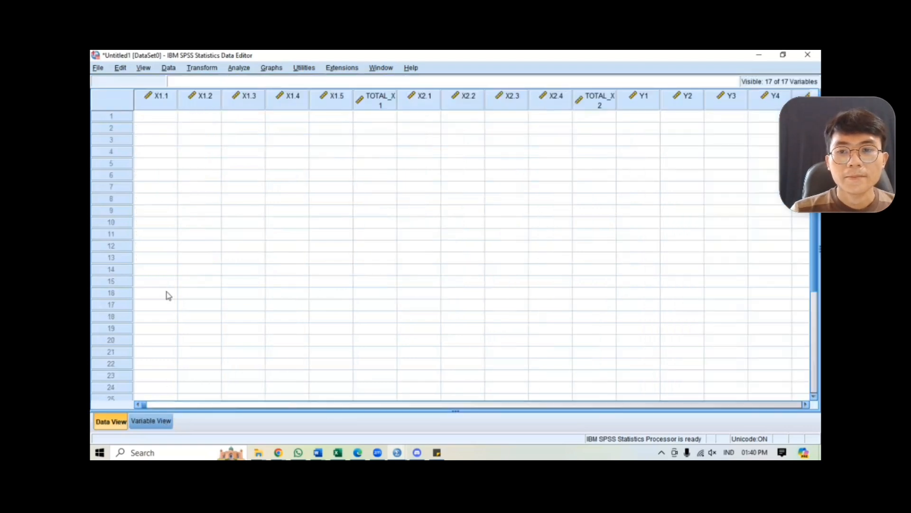
left_click(170, 120)
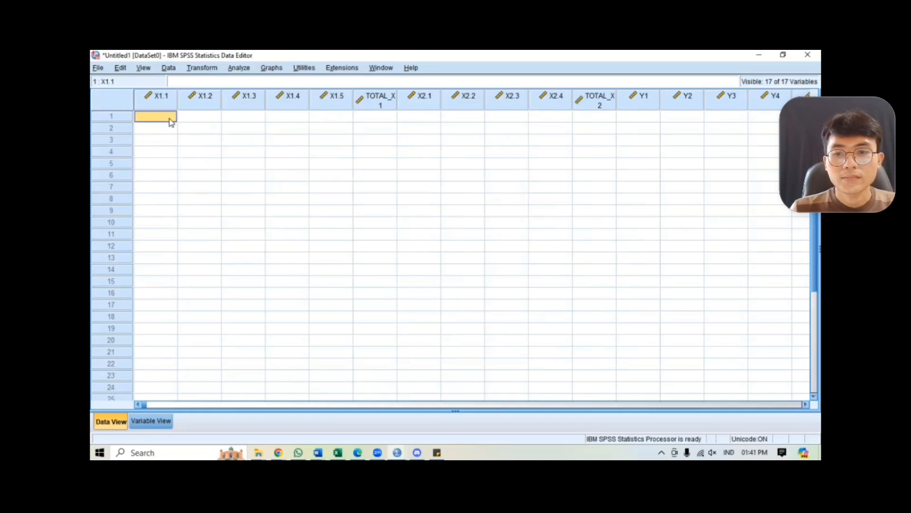
key("ctrl+v")
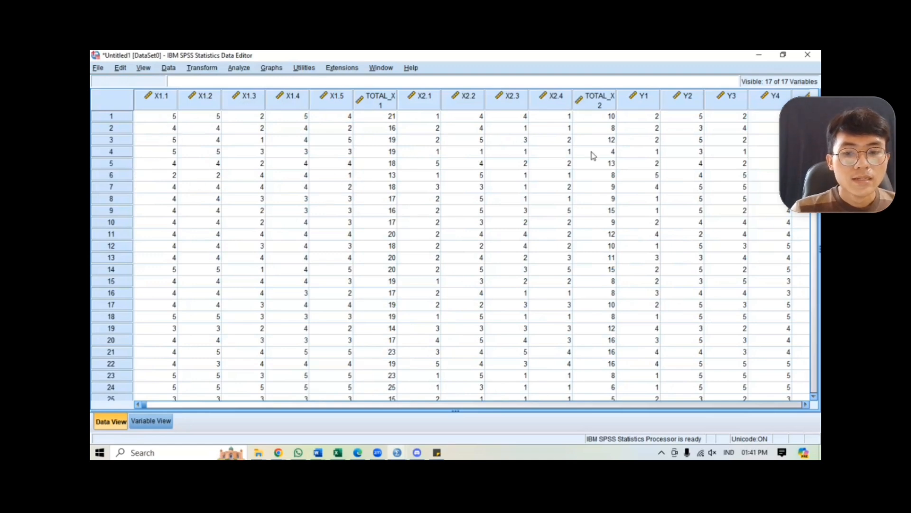
Set the measurement level of TOTAL_X1, TOTAL_X2 and TOTAL_Y to Scale
left_click(146, 423)
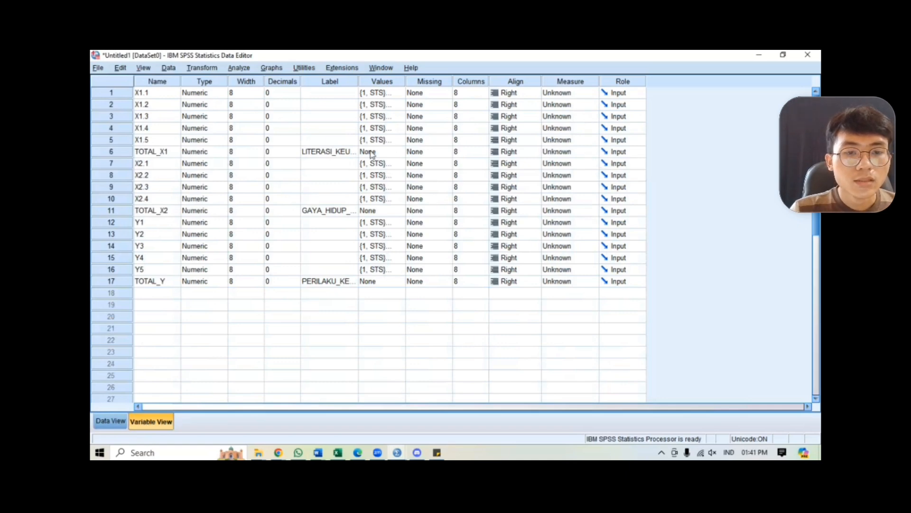
left_click(549, 152)
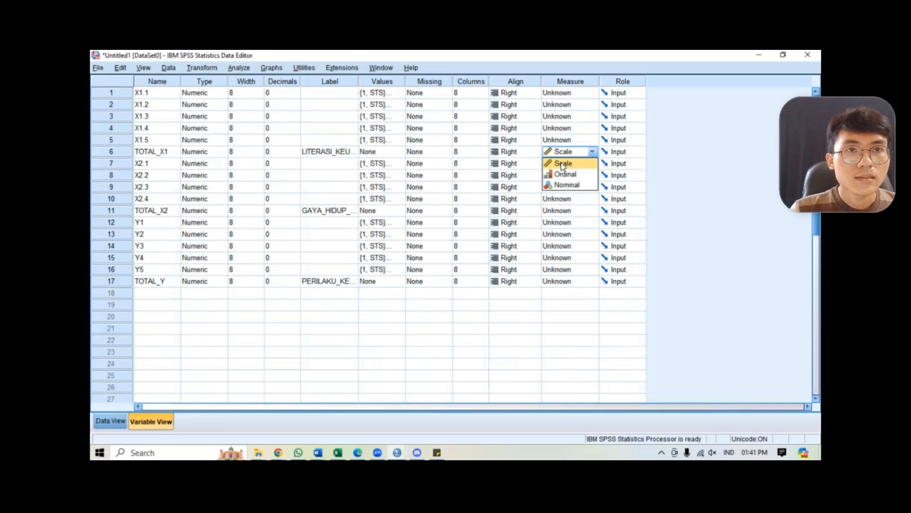
left_click(563, 164)
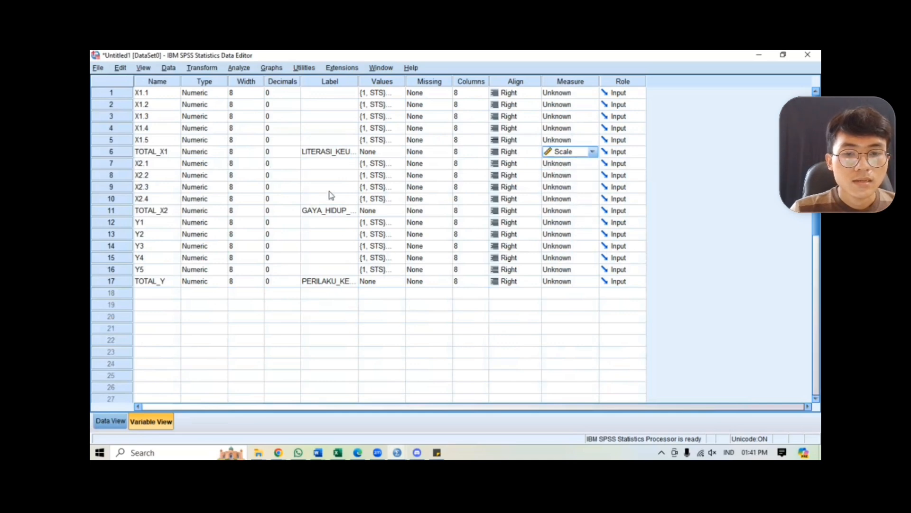
left_click(552, 213)
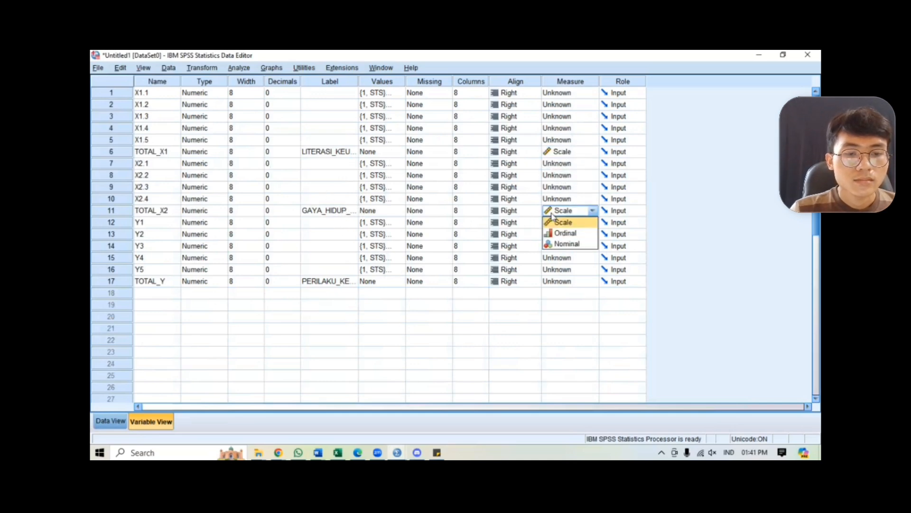
left_click(559, 223)
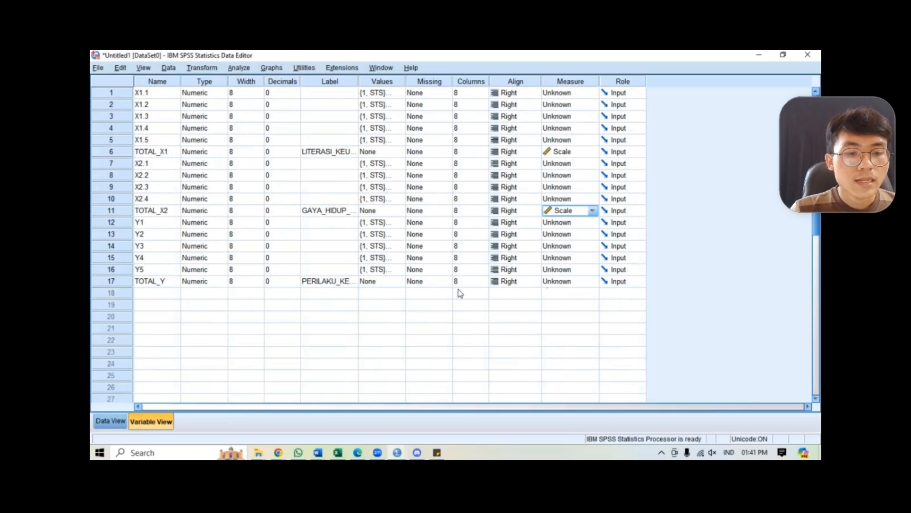
left_click(555, 270)
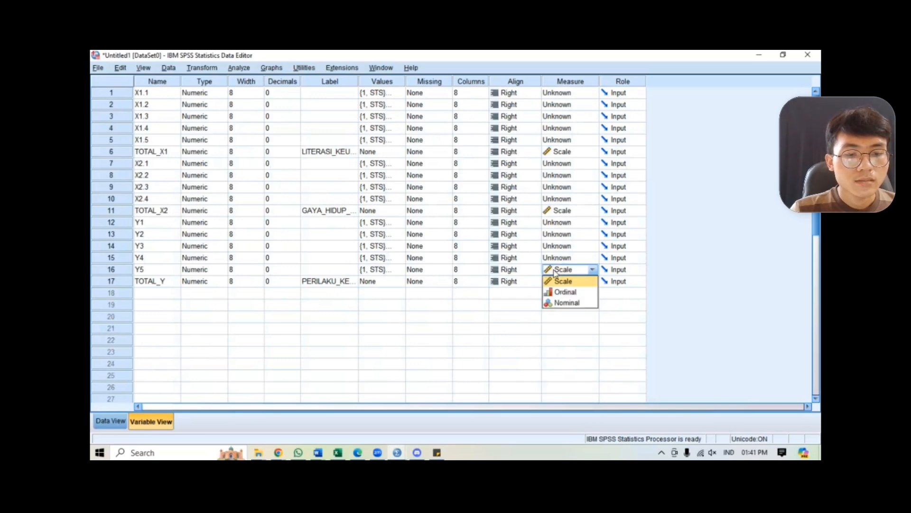
left_click(560, 281)
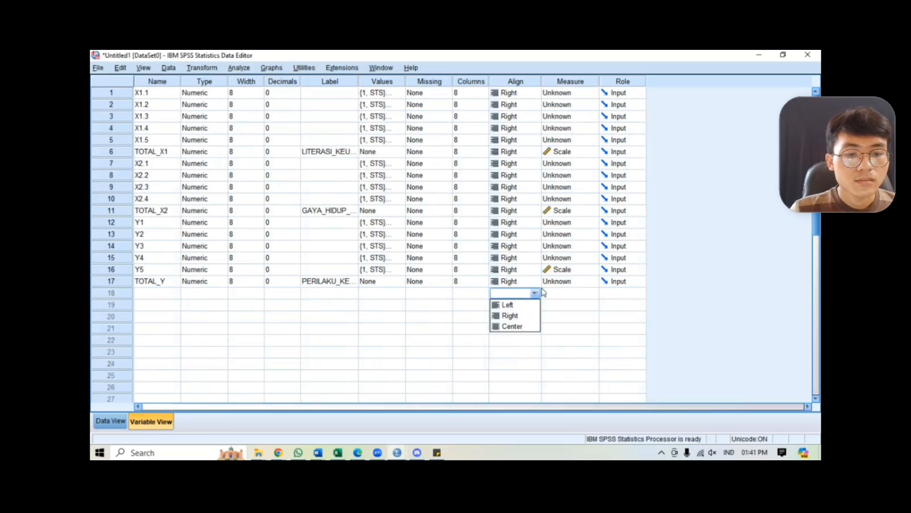
left_click(553, 282)
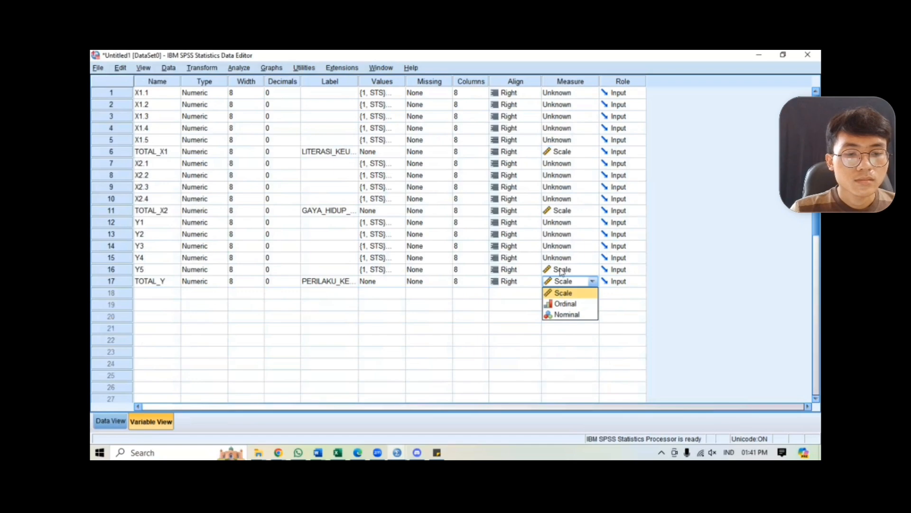
left_click(564, 293)
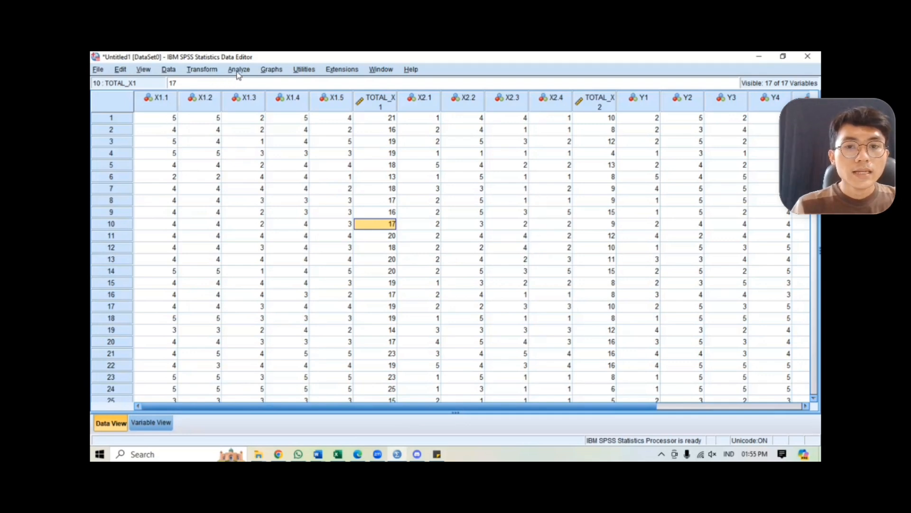
Set up a Frequencies analysis for the items X1.1 to X1.5, X2.1 to X2.4 and Y1 to Y5, excluding the three totals
left_click(239, 70)
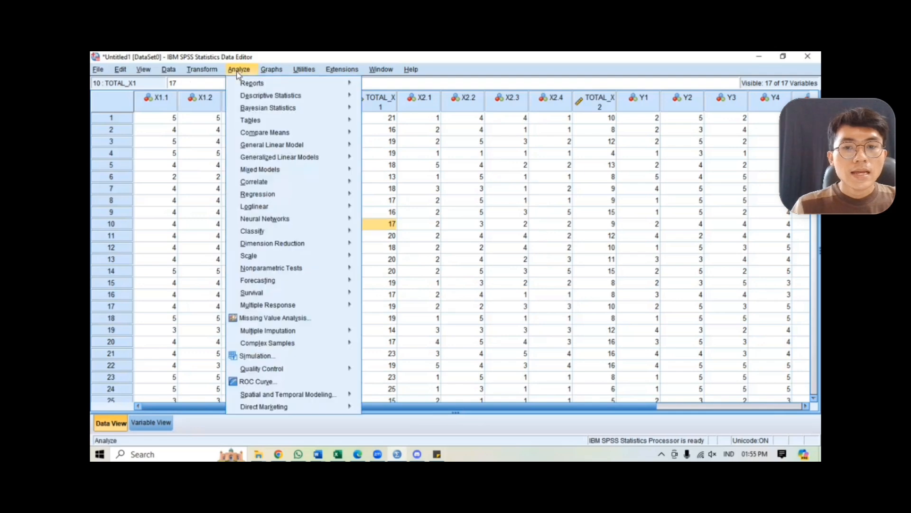
mouse_move(264, 98)
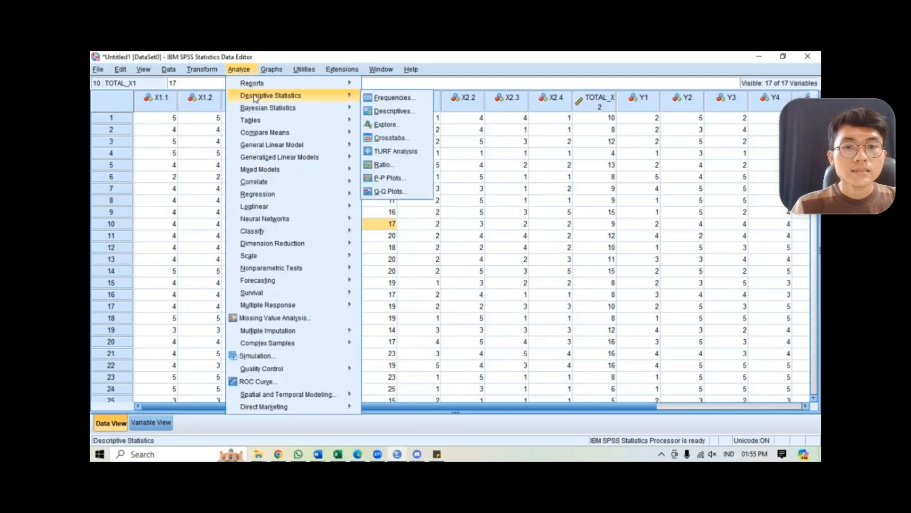
left_click(371, 98)
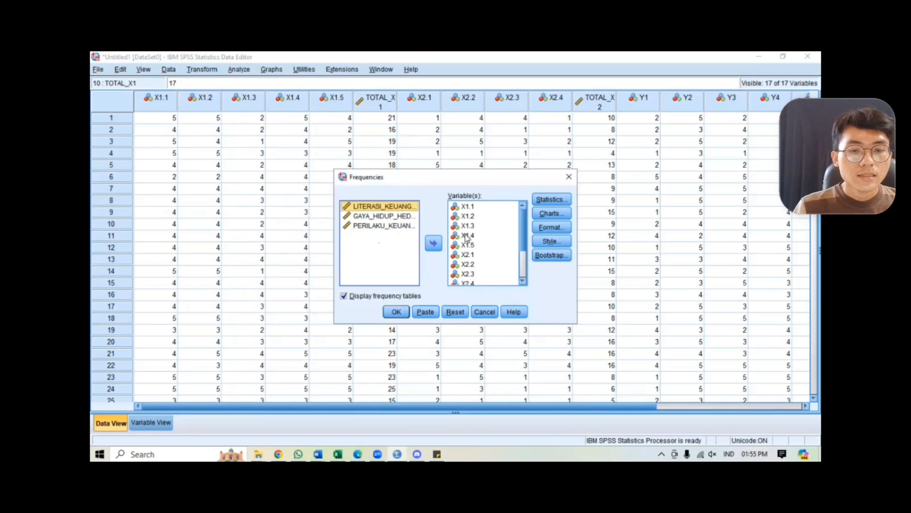
scroll(464, 256, "down", 2)
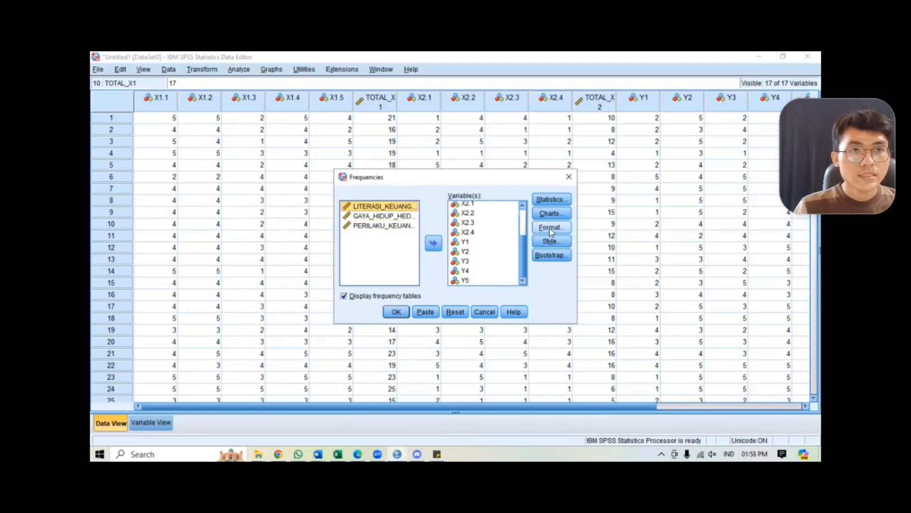
Choose histograms as the chart type and run the Frequencies analysis
left_click(556, 216)
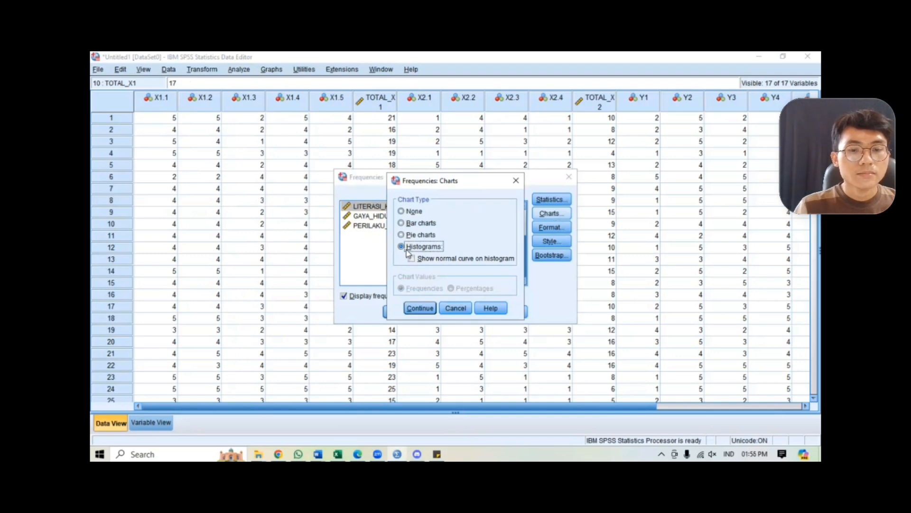
left_click(418, 309)
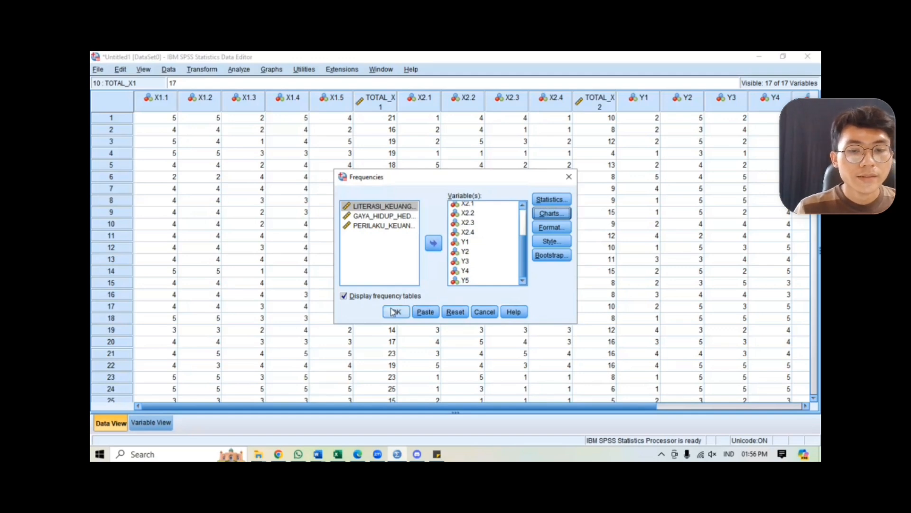
left_click(394, 312)
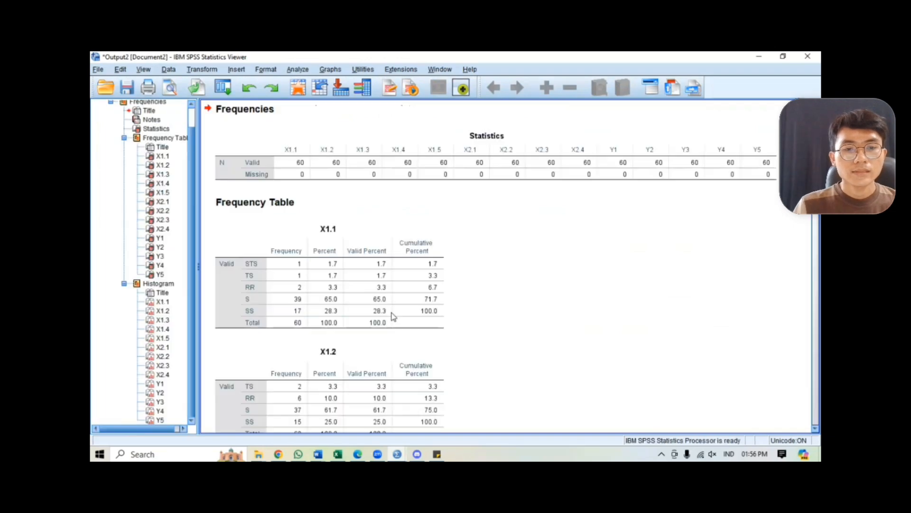
Examine the Frequencies output, from the Statistics table through the frequency tables of X1.1 to Y5 to the first histogram
left_click(246, 256)
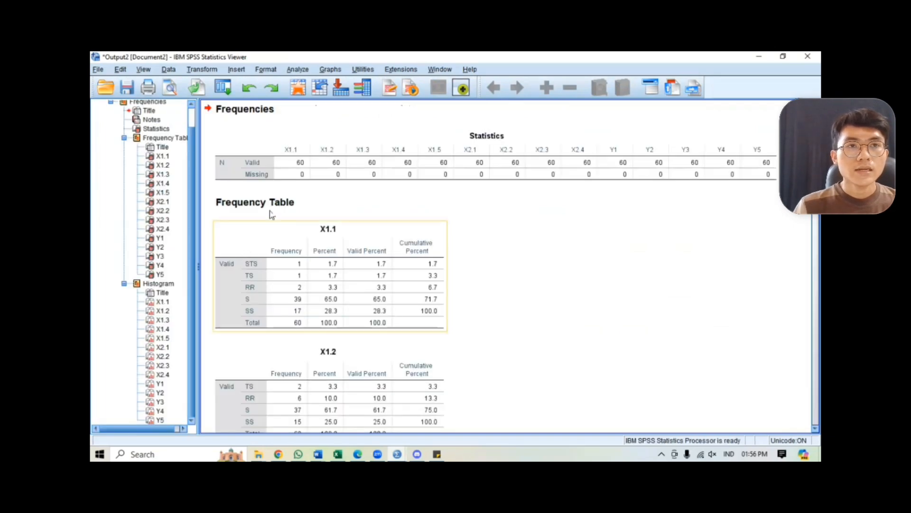
left_click(290, 175)
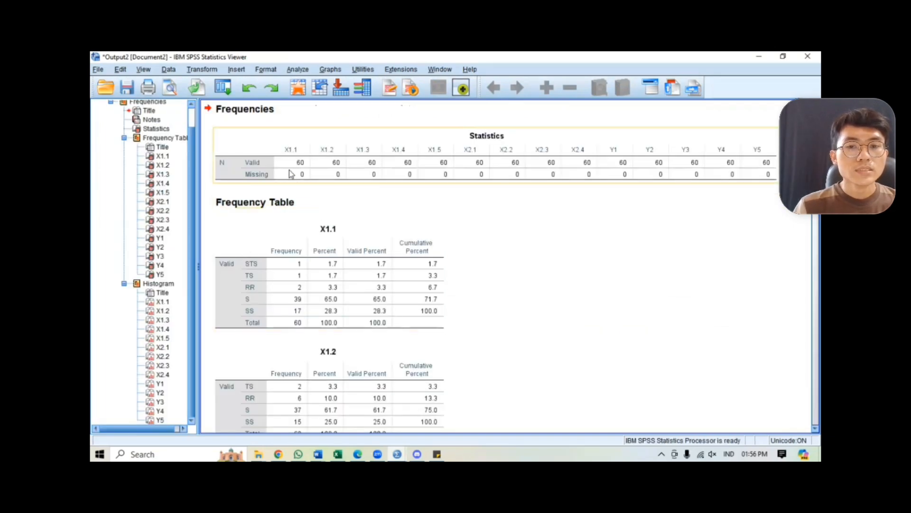
left_click(302, 207)
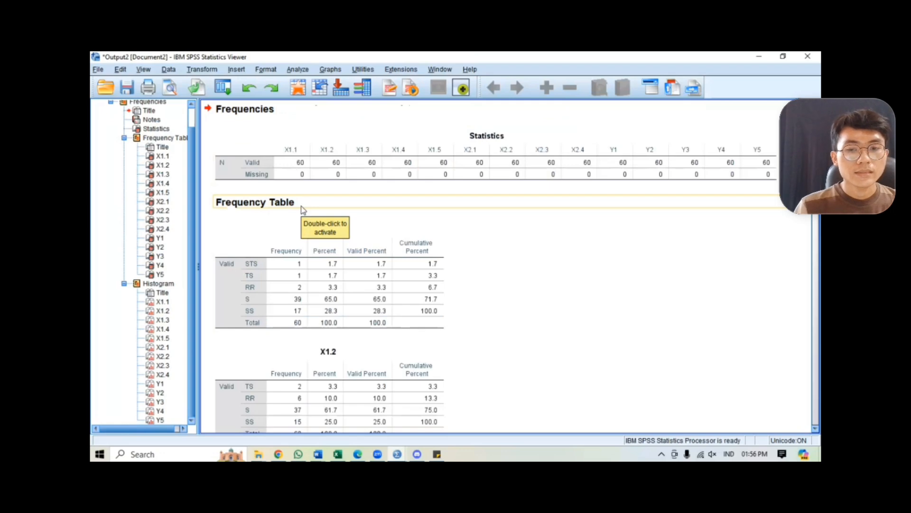
scroll(373, 199, "down", 6)
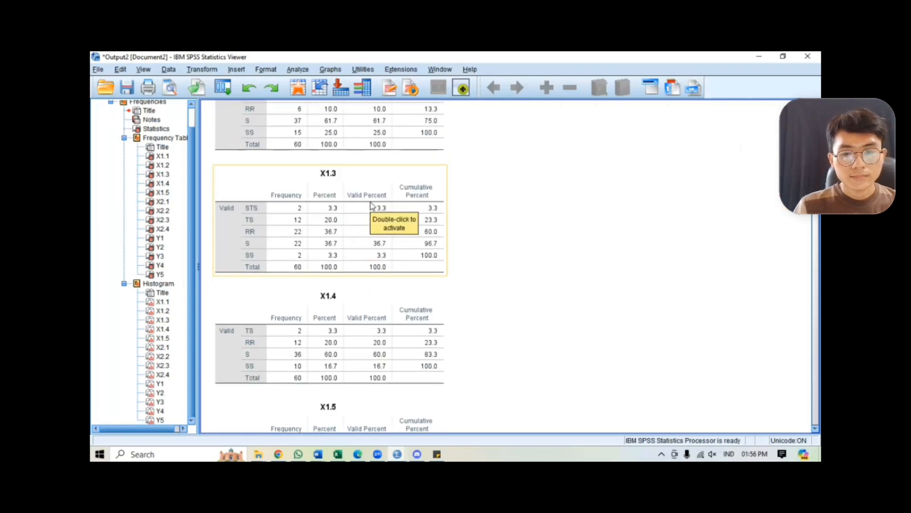
scroll(372, 207, "down", 13)
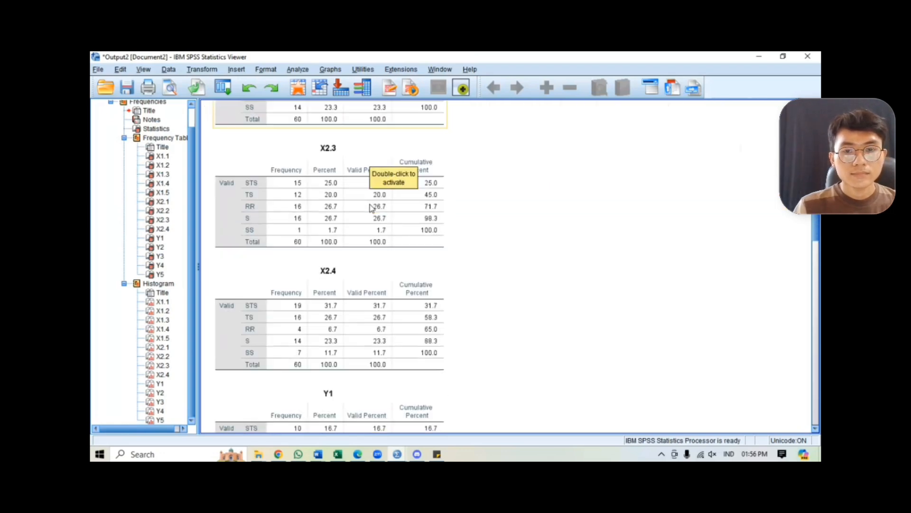
scroll(372, 208, "down", 10)
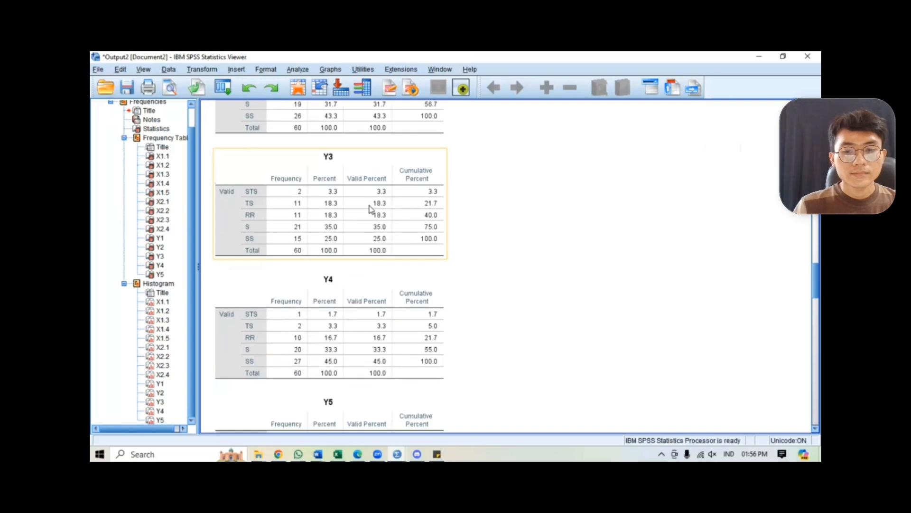
scroll(371, 209, "down", 6)
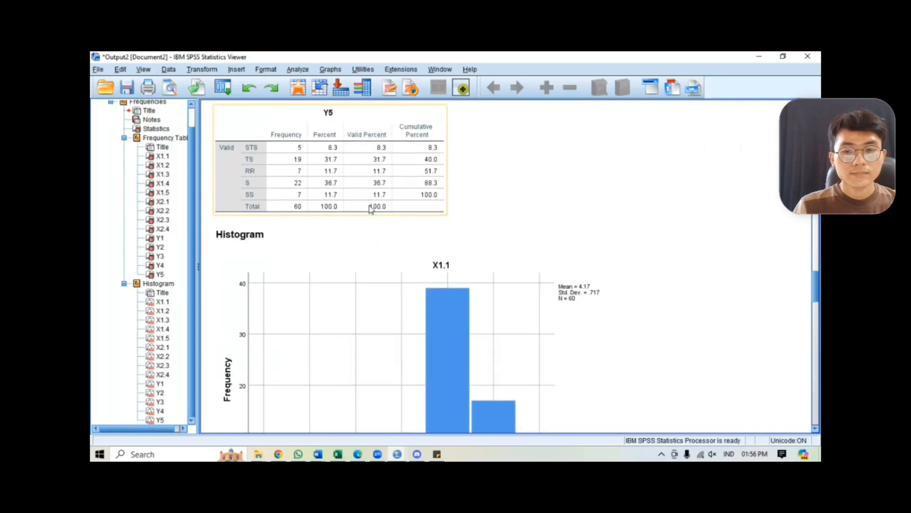
scroll(372, 209, "up", 3)
Return to the dataset and set up a Descriptives analysis for the three totals LITERASI_KEUANGAN, GAYA_HIDUP_HEDONISME and PERILAKU_KEUANGAN
mouse_move(397, 453)
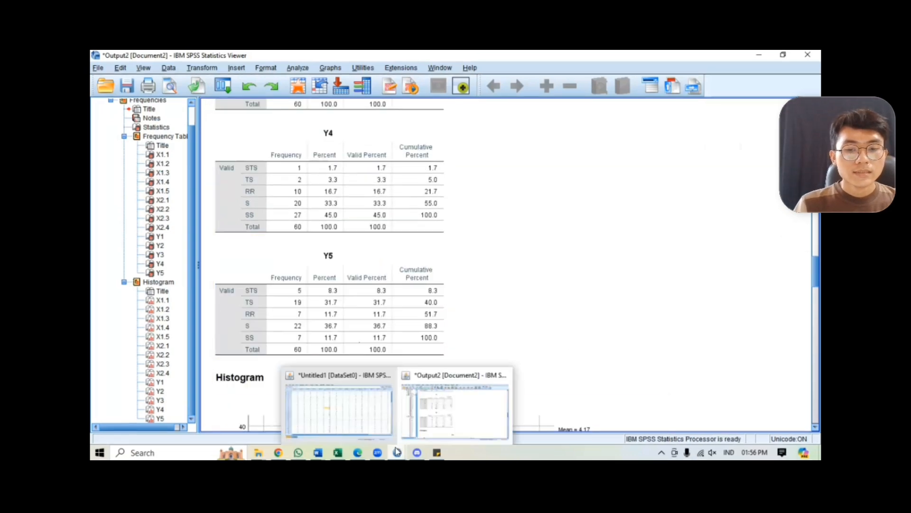
left_click(365, 409)
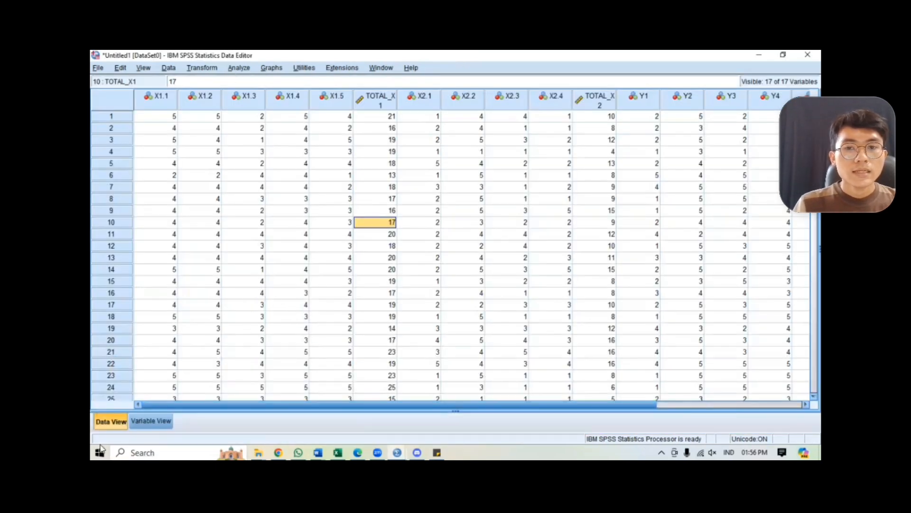
left_click(240, 68)
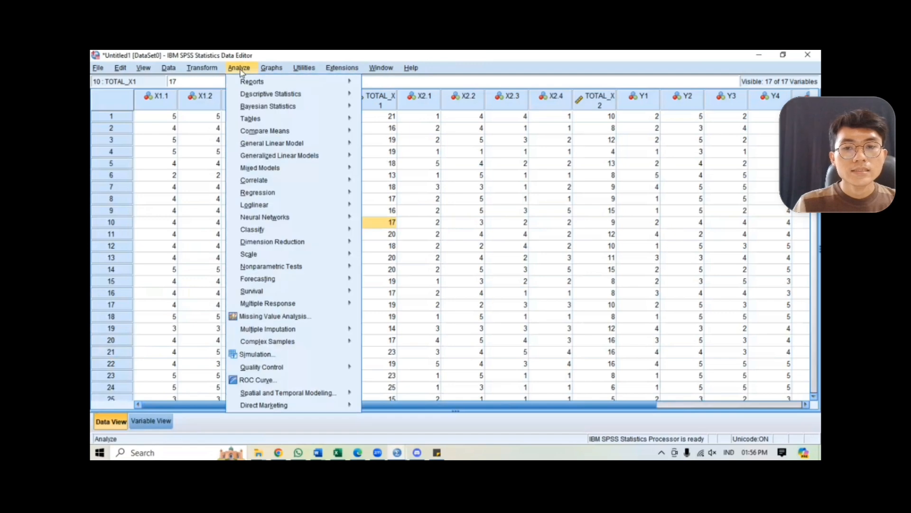
mouse_move(250, 93)
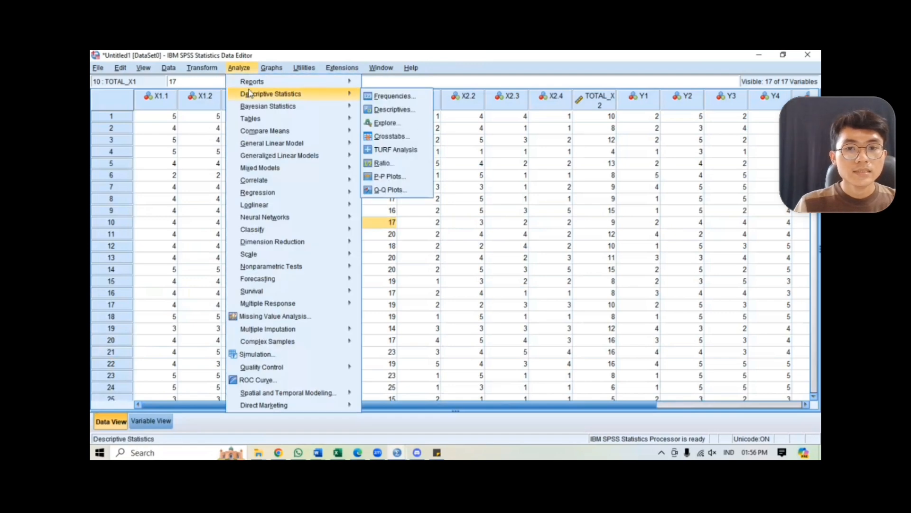
left_click(385, 111)
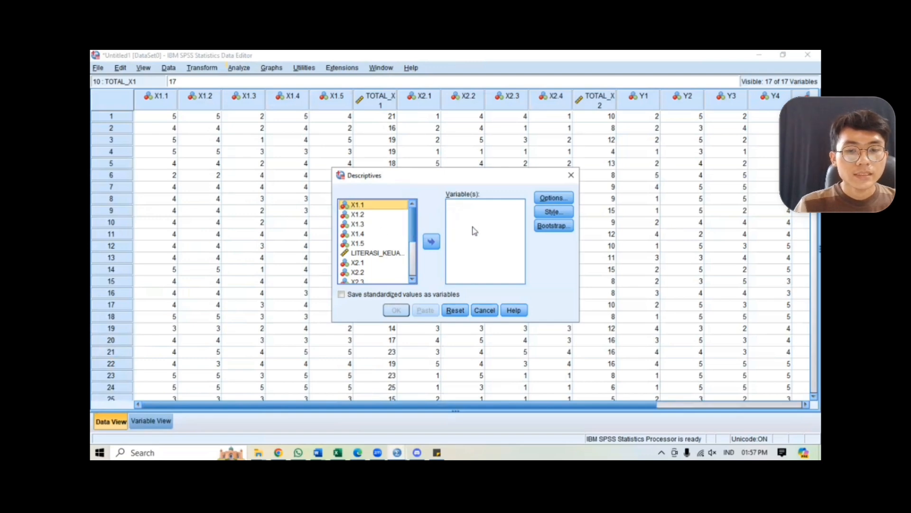
left_click(380, 254)
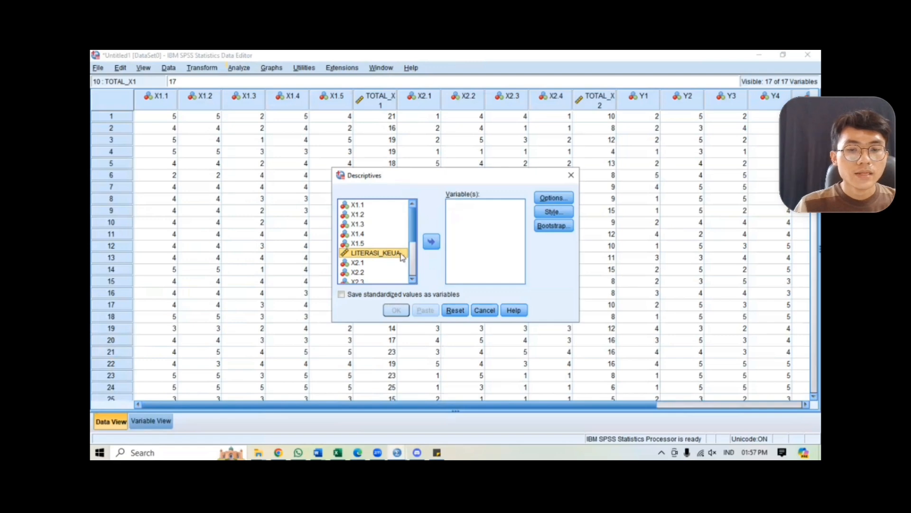
left_click(430, 243)
scroll(379, 246, "down", 3)
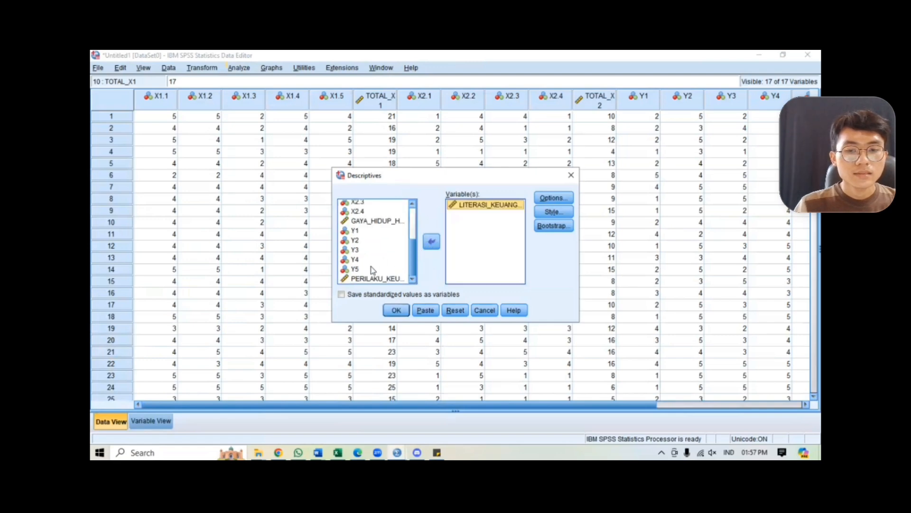
left_click(377, 220)
left_click(431, 242)
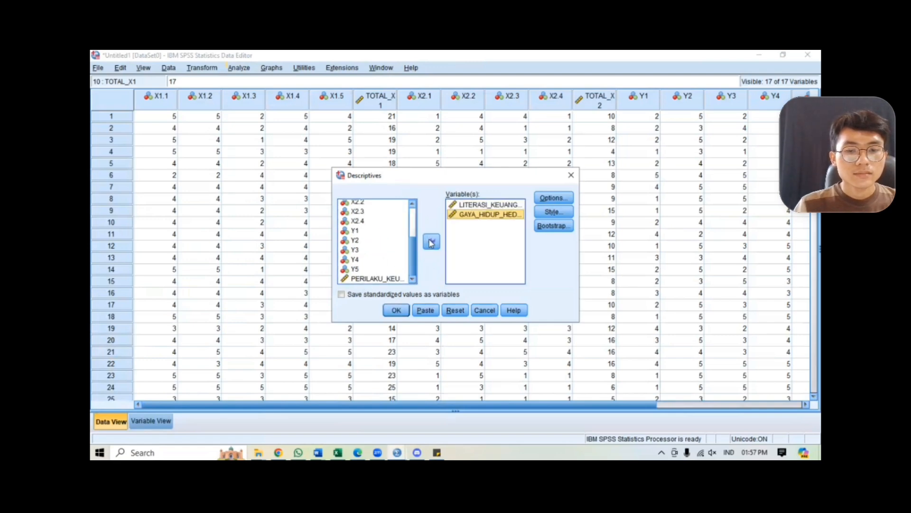
left_click(386, 277)
left_click(431, 242)
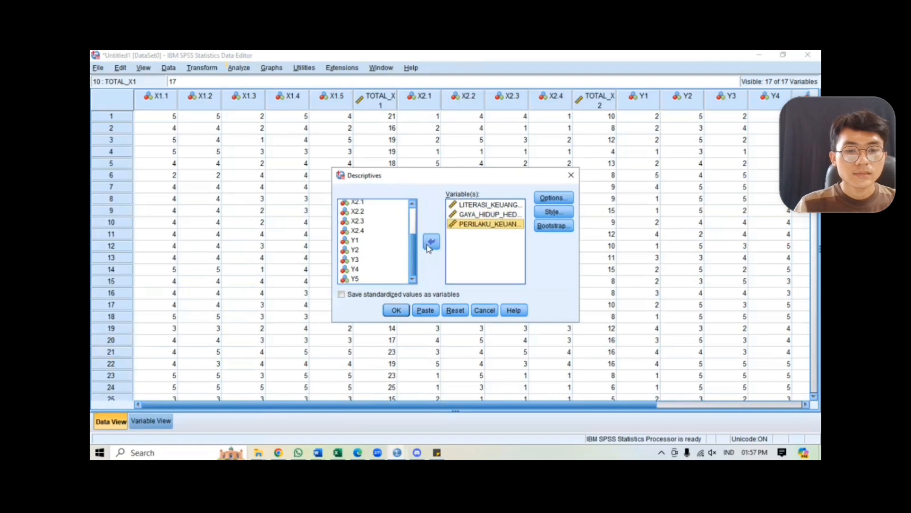
Keep mean, standard deviation, minimum and maximum as the descriptive options and run the Descriptives analysis
left_click(546, 199)
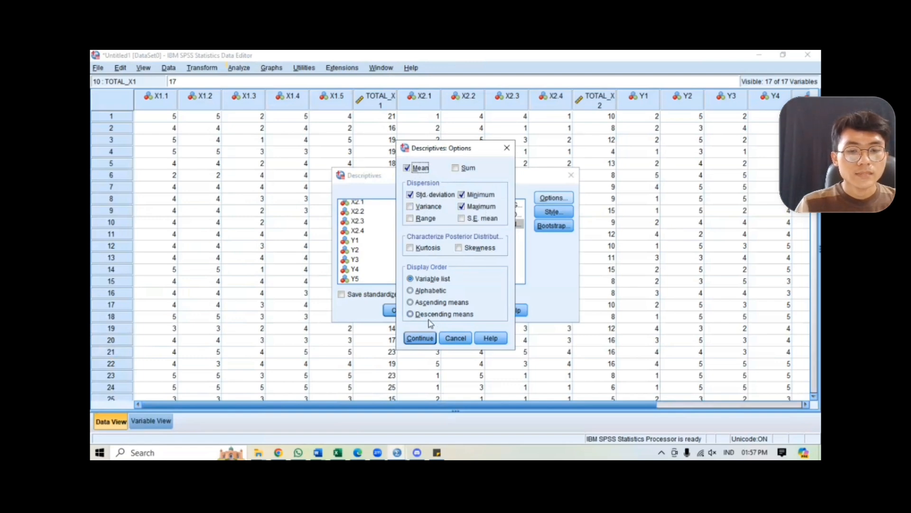
left_click(420, 338)
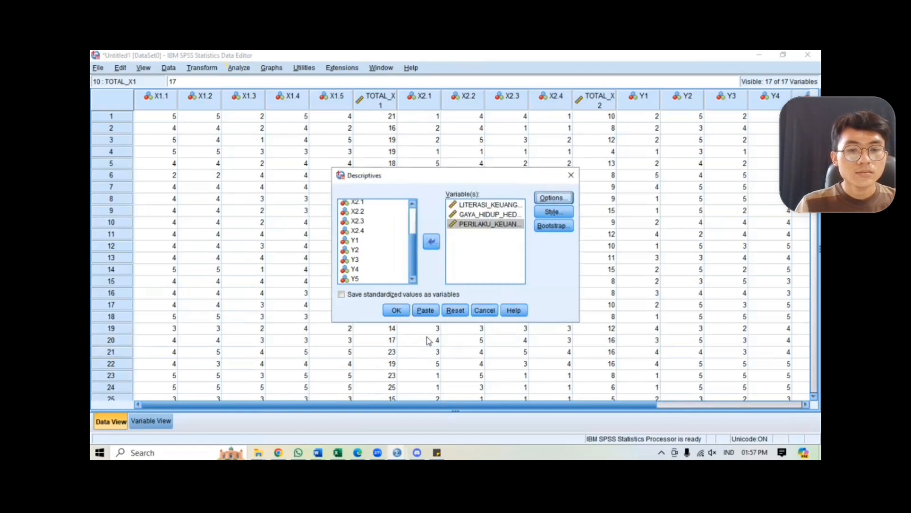
left_click(396, 311)
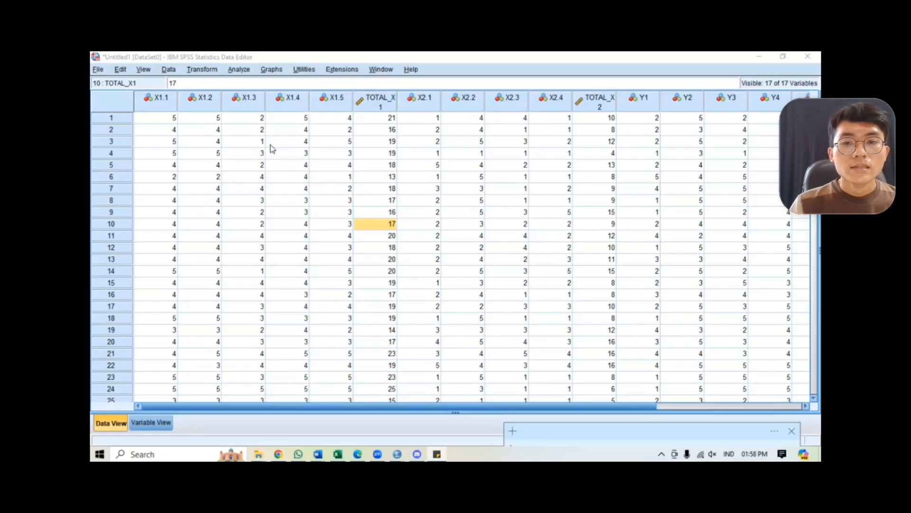
Run a two-tailed Pearson bivariate correlation on all items and the three totals, with significant correlations flagged
left_click(239, 70)
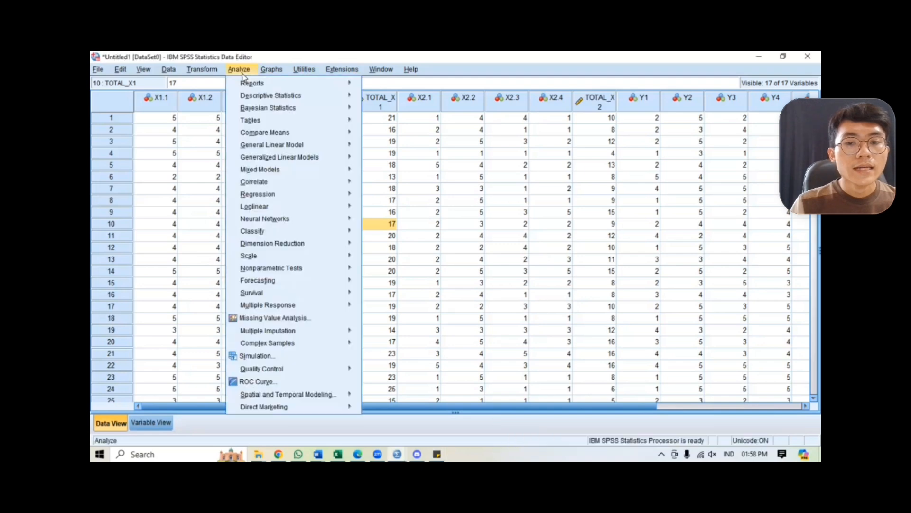
mouse_move(255, 180)
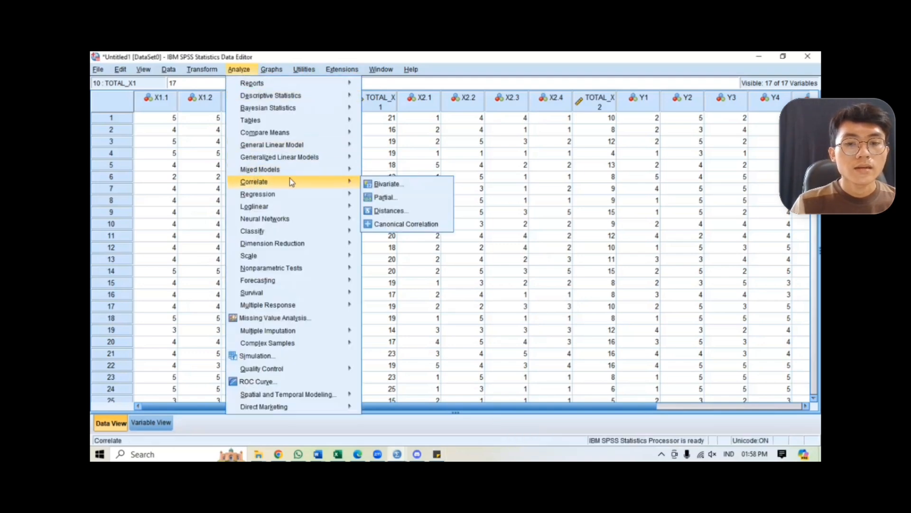
left_click(389, 188)
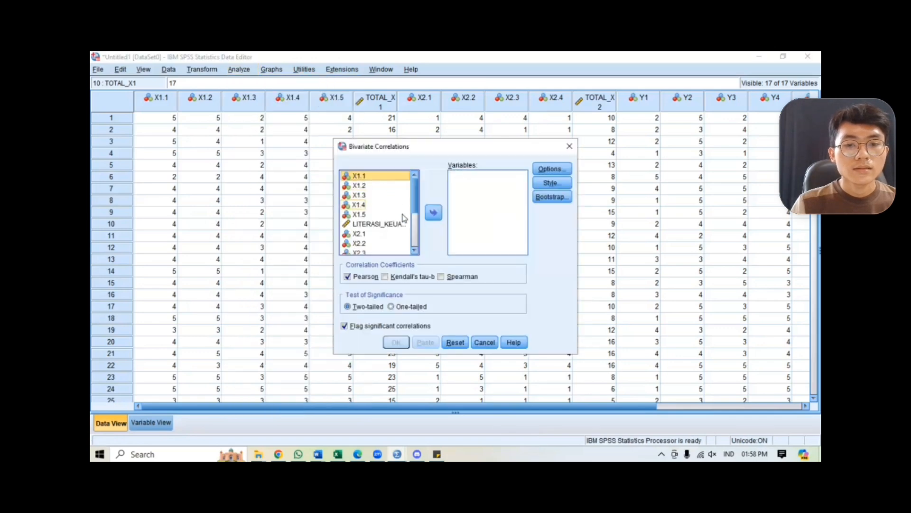
scroll(416, 205, "down", 3)
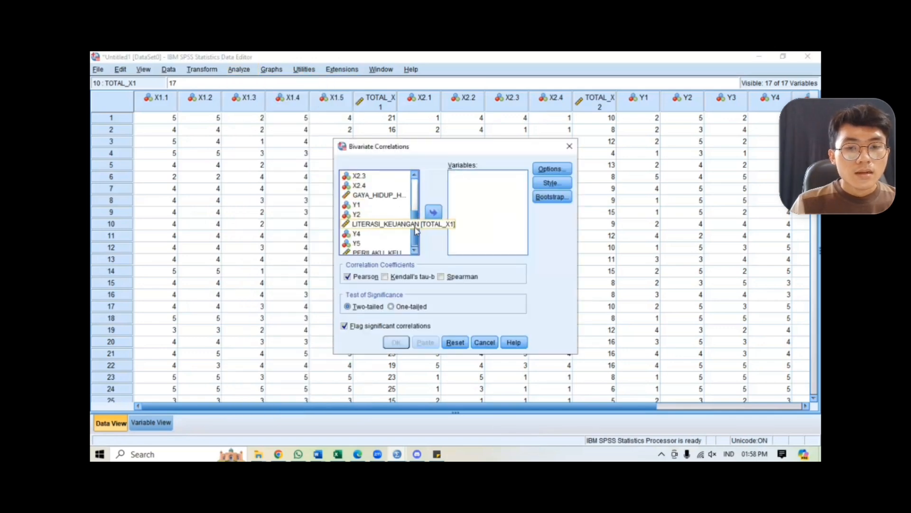
scroll(414, 209, "up", 3)
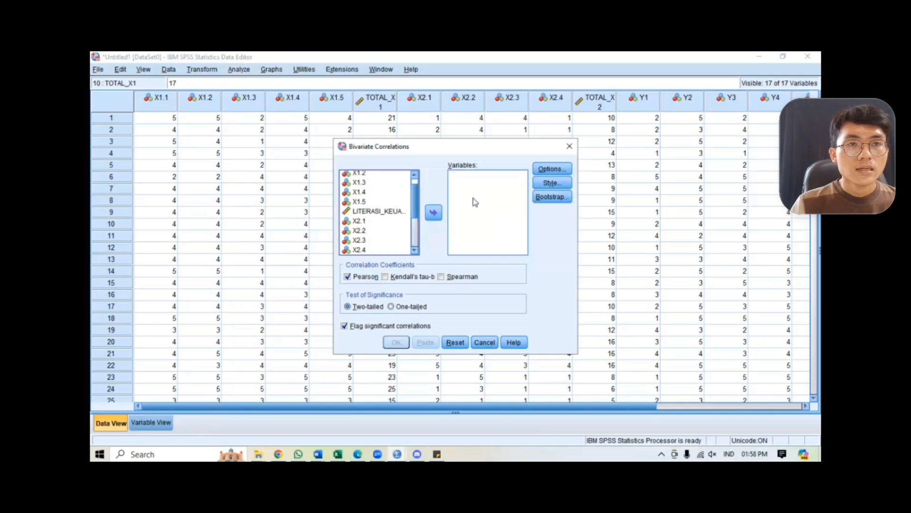
left_click(402, 202)
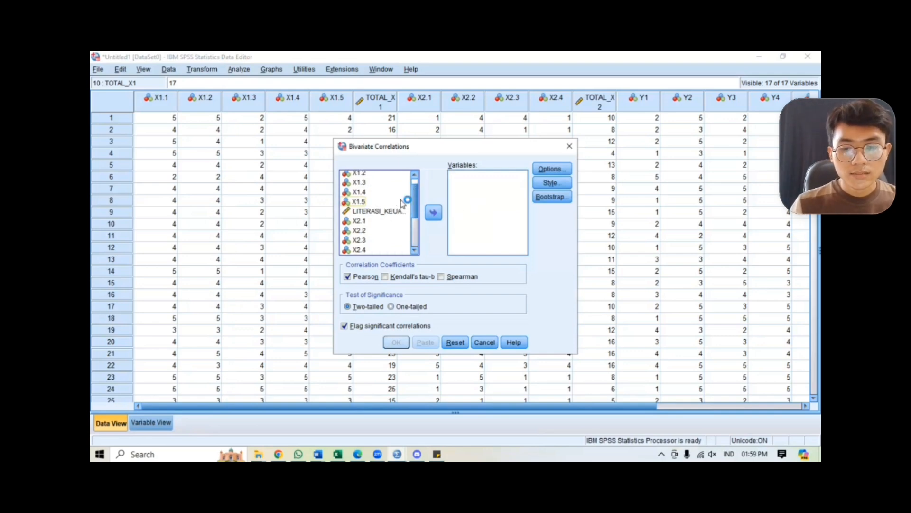
key("ctrl+a")
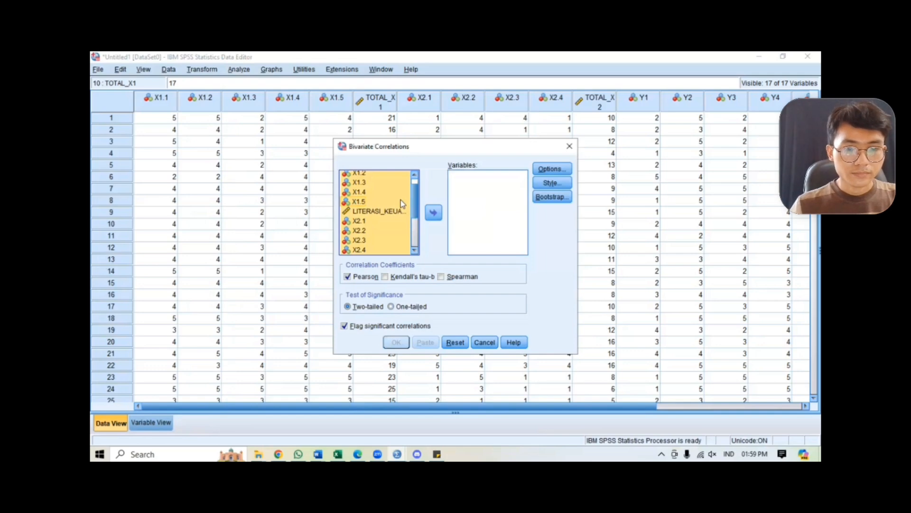
left_click(432, 214)
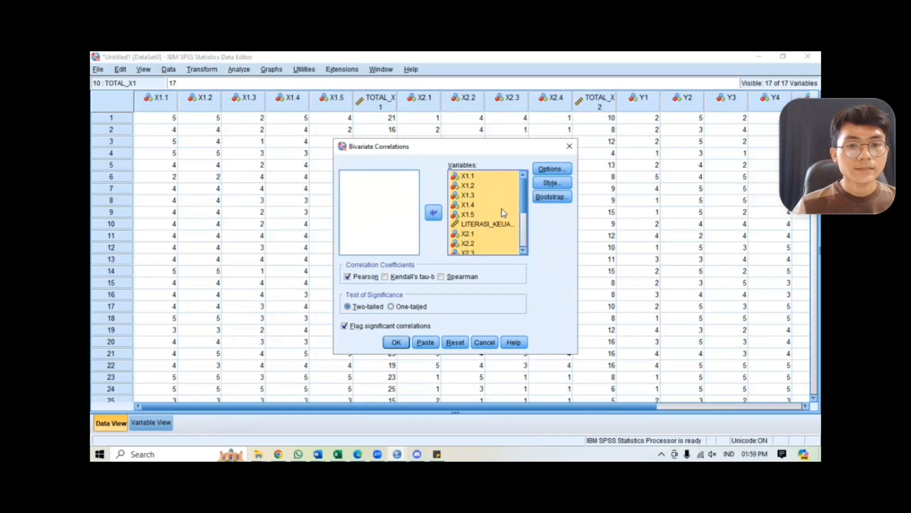
left_click(396, 343)
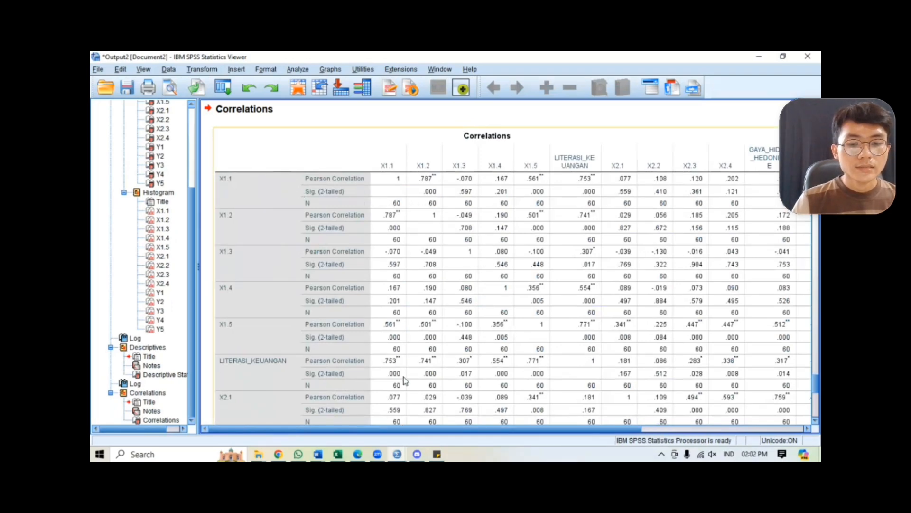
Consult the validity test notes and the PDF r table for N = 60 at 5% significance, and return to the SPSS output
key("alt+Tab")
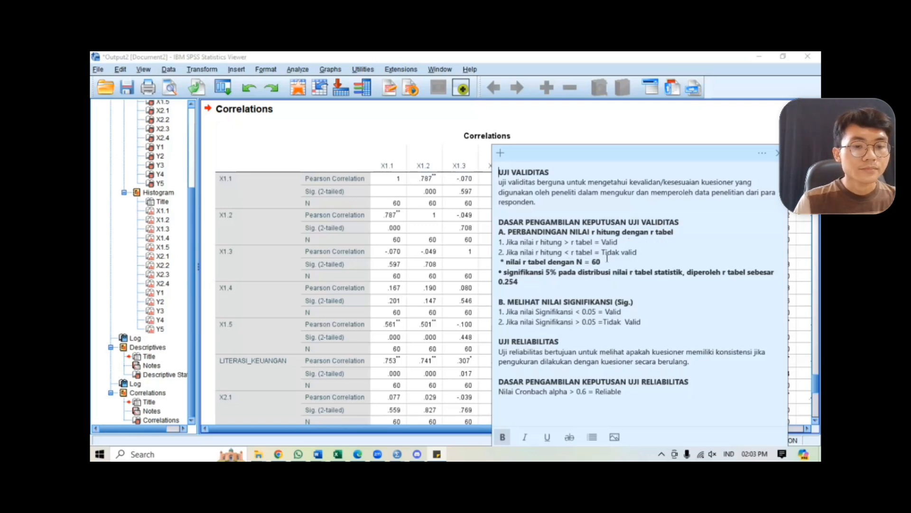
key("alt+Tab")
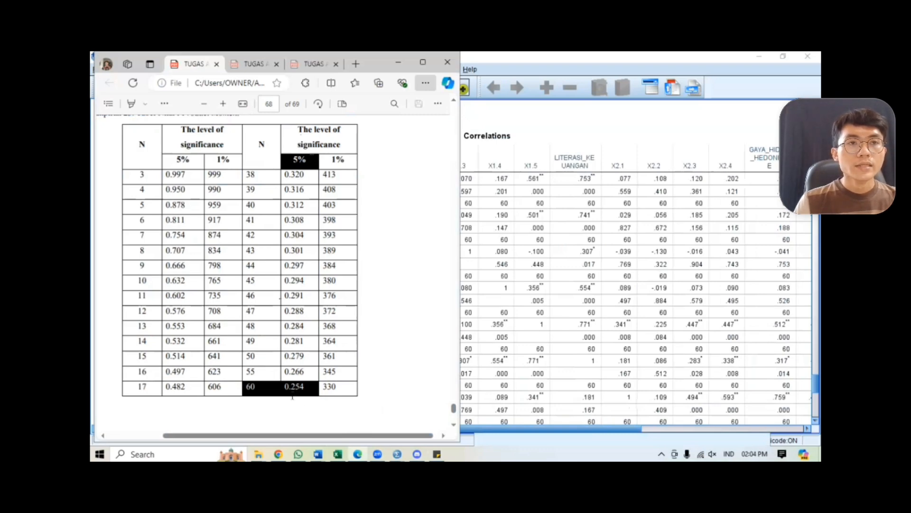
left_click(398, 63)
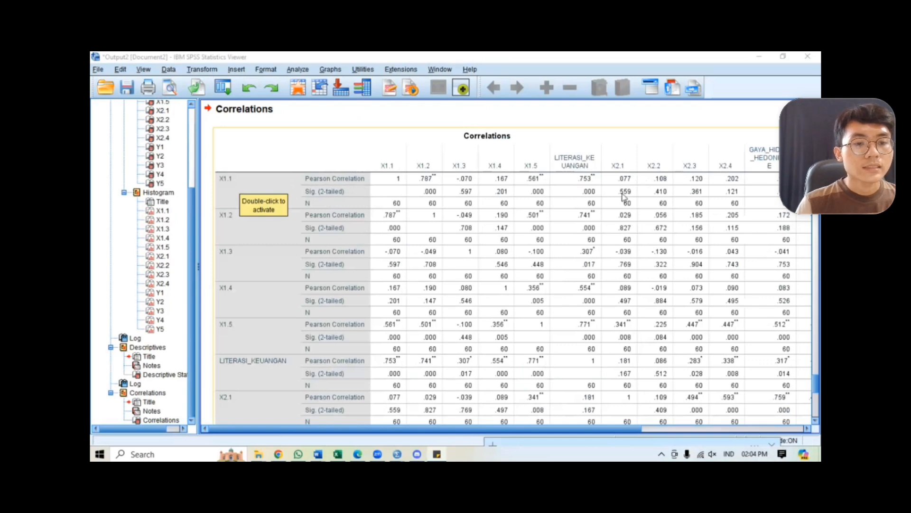
Examine the Correlations table for each item's Pearson correlation and significance against its total, down to PERILAKU_KEUANGAN
left_click(578, 197)
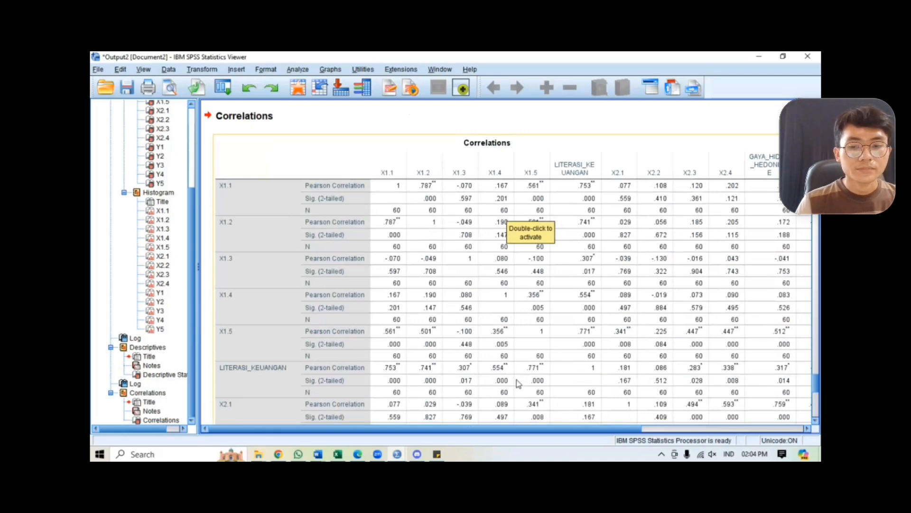
scroll(519, 380, "down", 3)
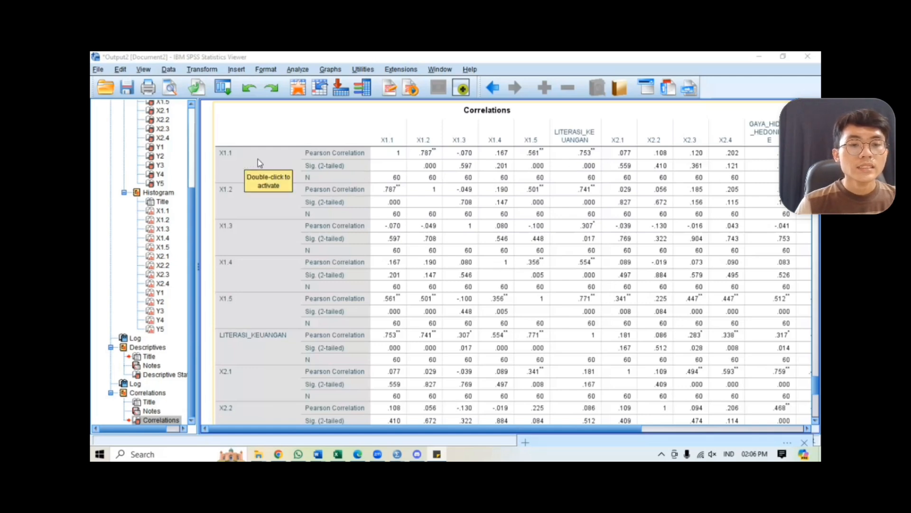
scroll(522, 204, "up", 2)
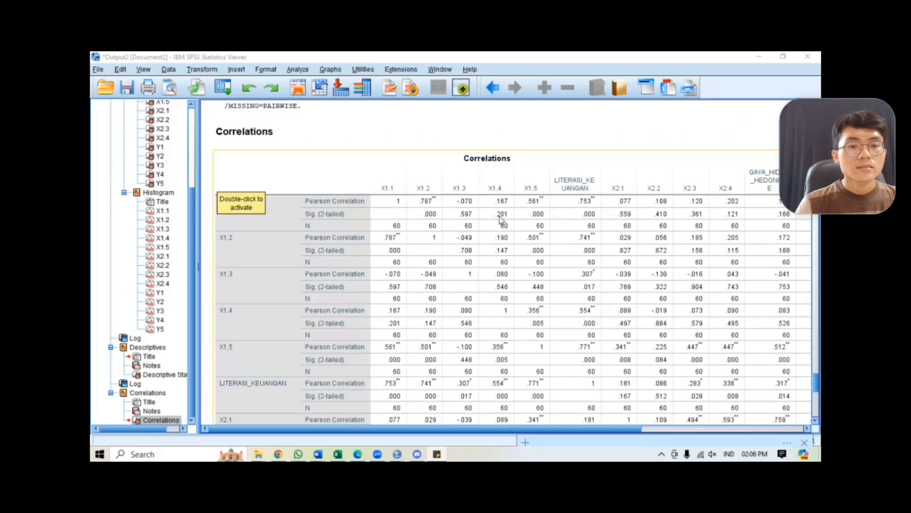
scroll(501, 219, "down", 2)
scroll(562, 193, "down", 15)
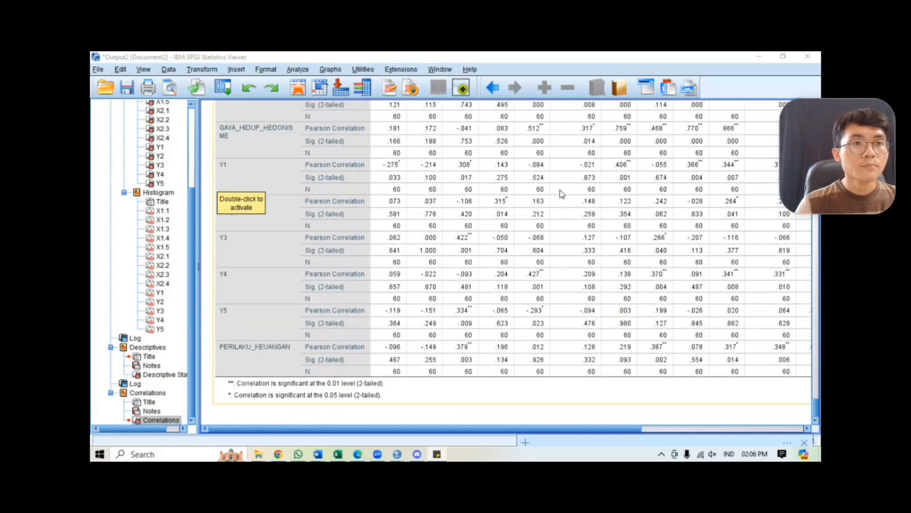
Recheck the Correlations table from the X1 items downward
scroll(561, 194, "up", 15)
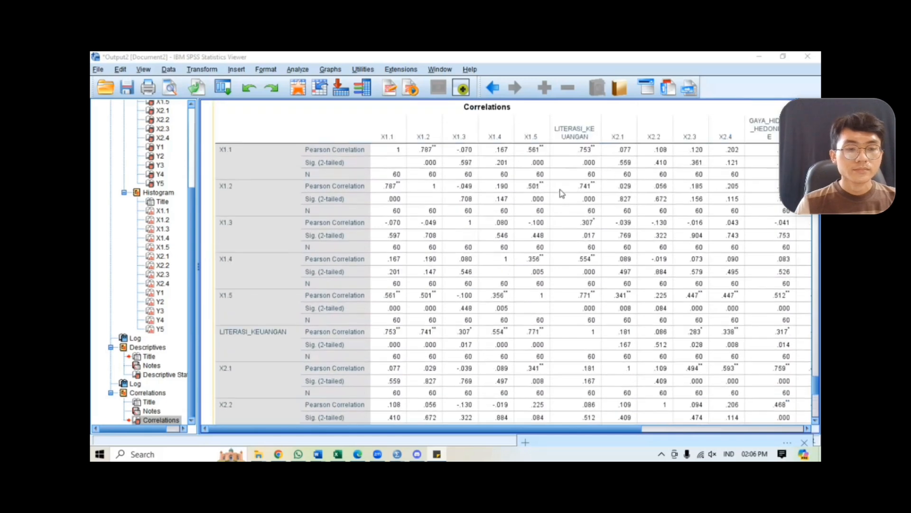
scroll(561, 194, "down", 4)
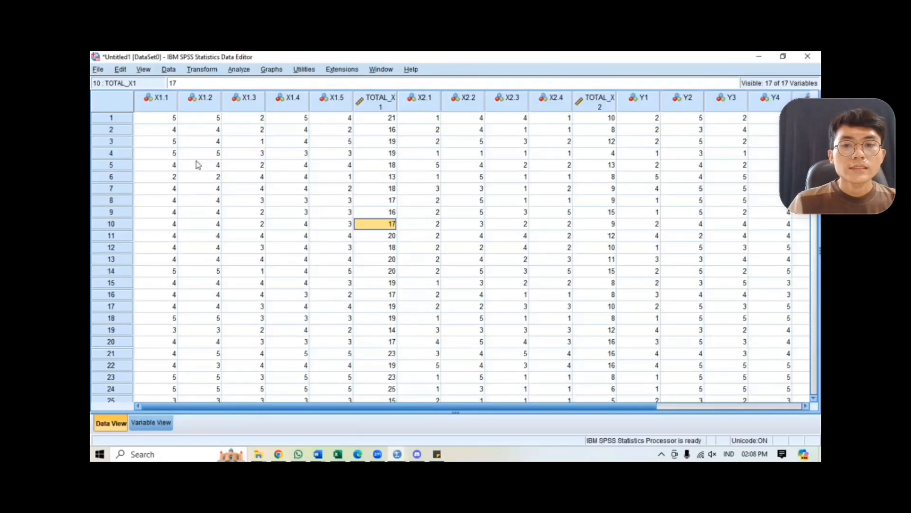
Start a Reliability Analysis in the Data Editor and add all variables to the items
left_click(239, 70)
mouse_move(293, 257)
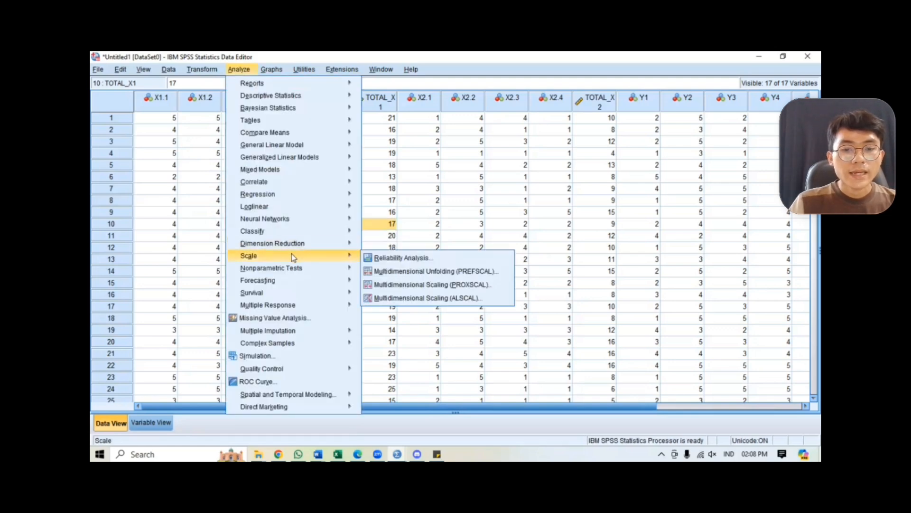
left_click(377, 258)
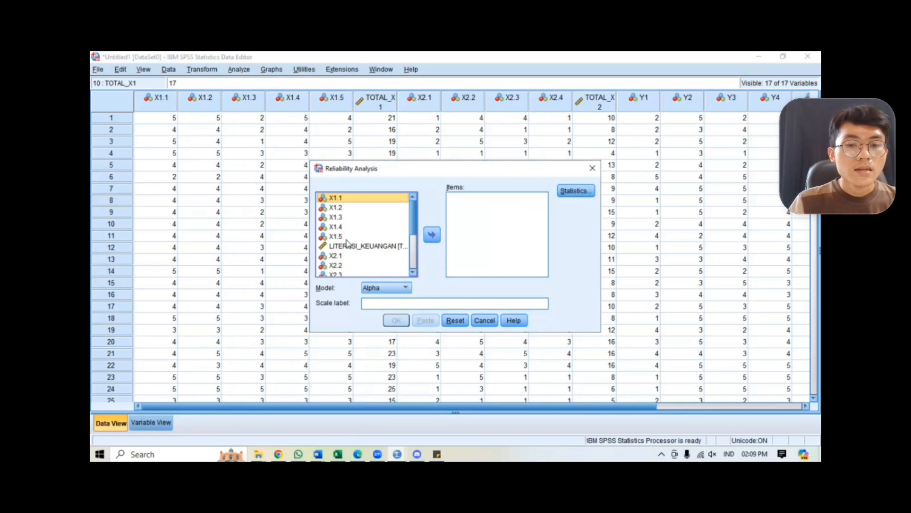
left_click(415, 244)
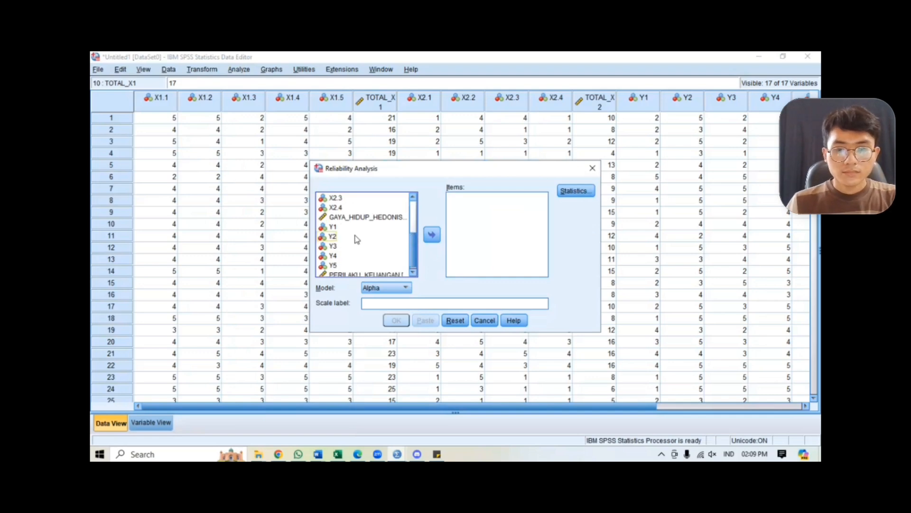
key("ctrl+a")
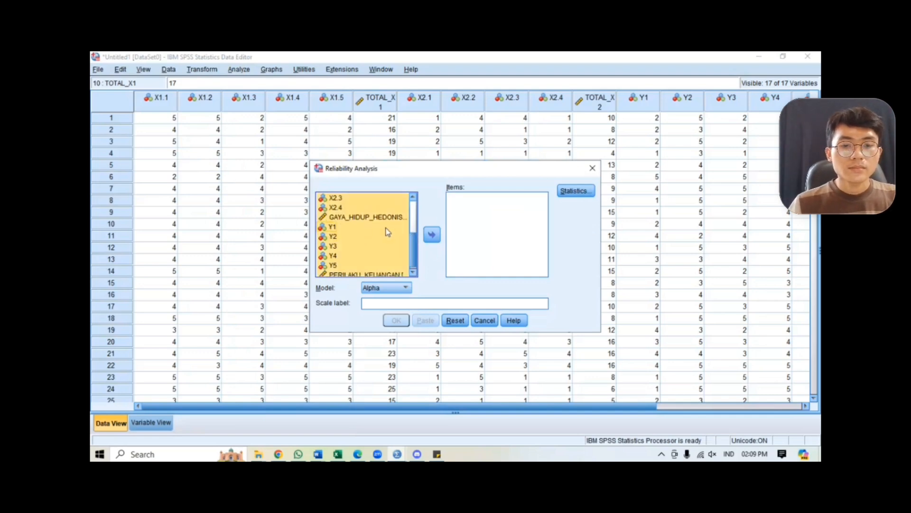
left_click(431, 234)
Remove the totals LITERASI_KEUANGAN, GAYA_HIDUP_HEDONISME and PERILAKU_KEUANGAN from the reliability items
left_click(494, 246)
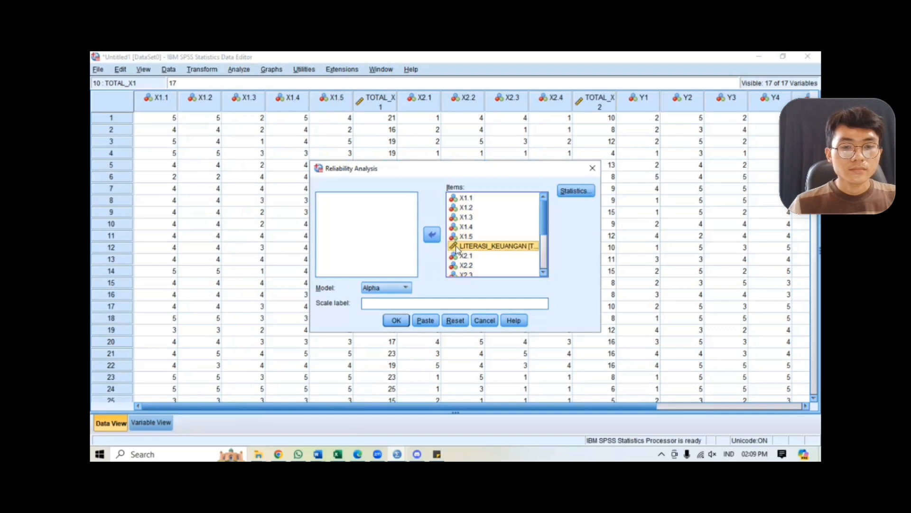
left_click(431, 234)
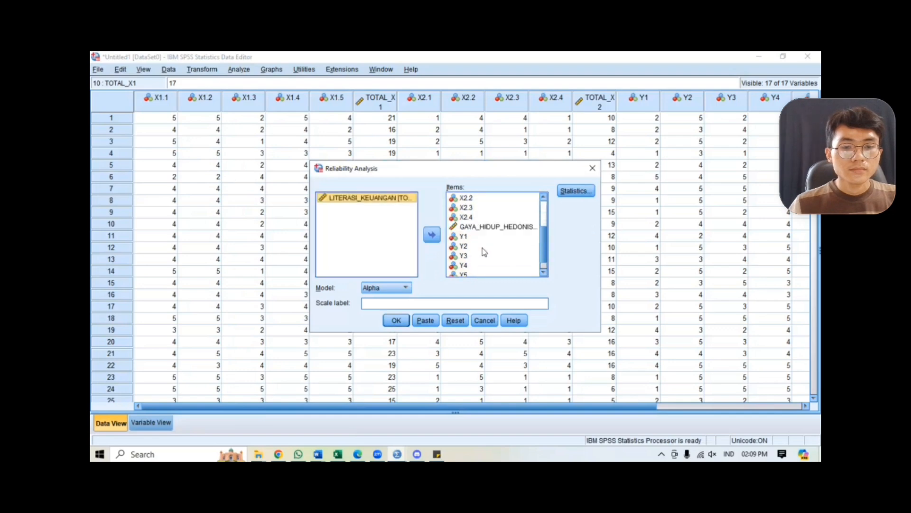
left_click(492, 227)
left_click(431, 234)
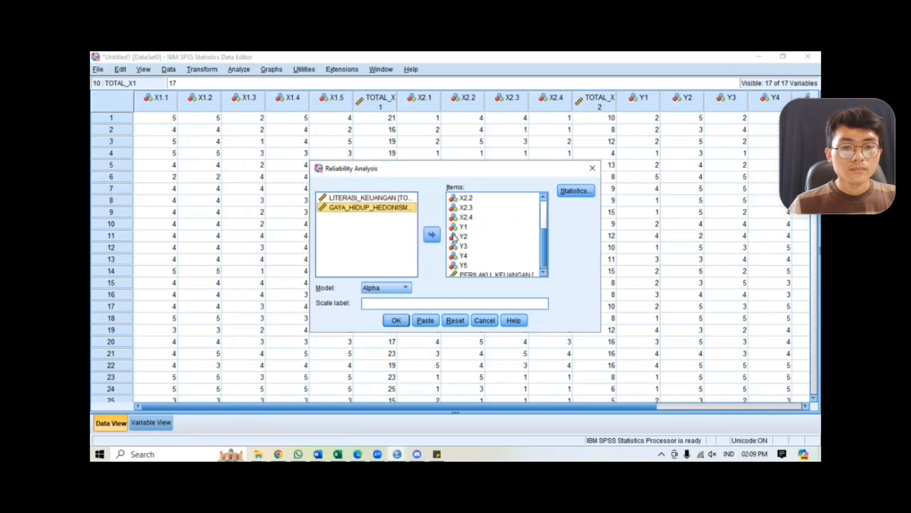
left_click(462, 274)
left_click(432, 234)
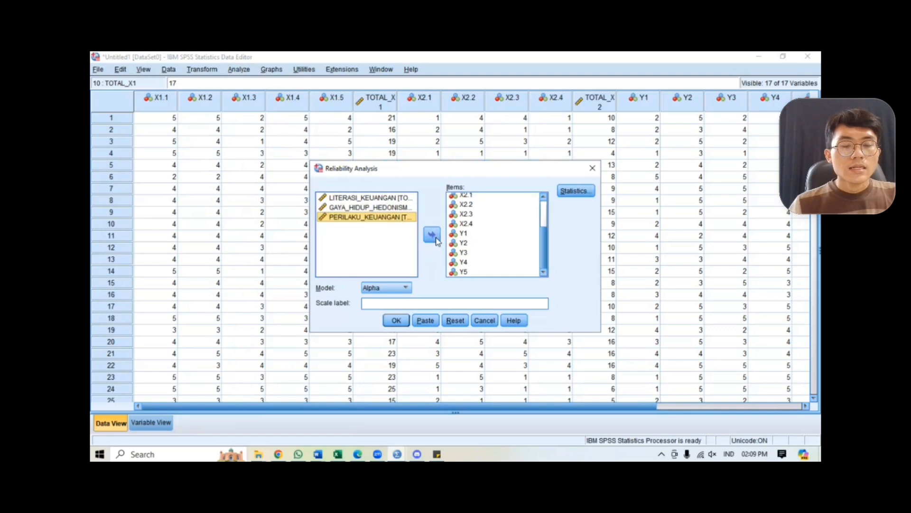
Request reliability descriptives for Item and Scale if item deleted
left_click(577, 192)
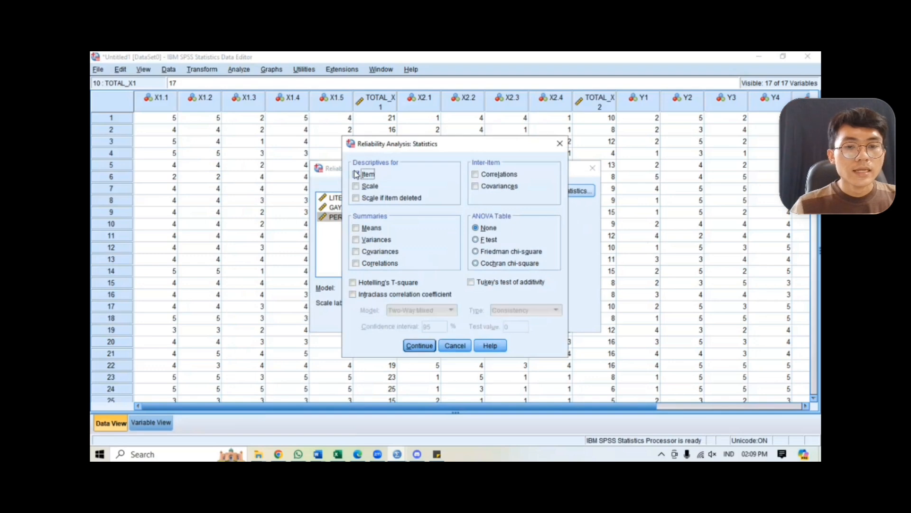
left_click(357, 174)
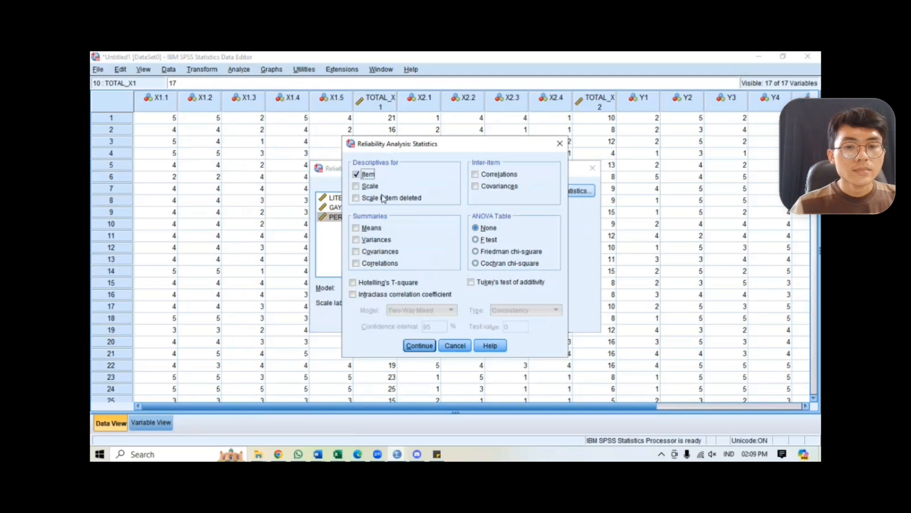
left_click(358, 199)
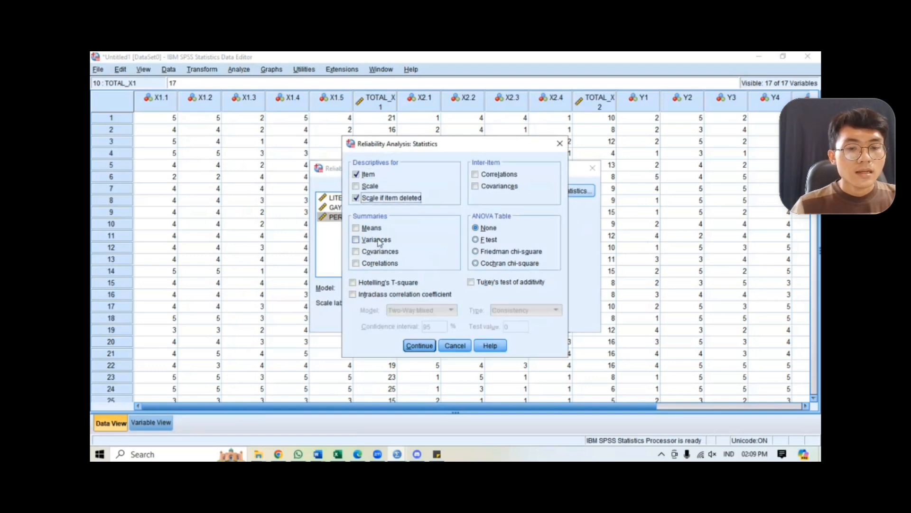
left_click(419, 346)
Keep Alpha as the reliability model and run the analysis
left_click(405, 287)
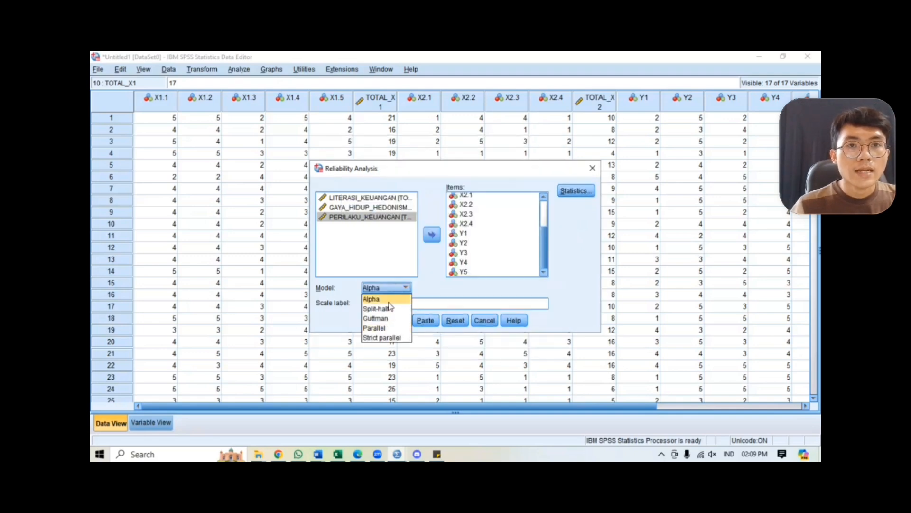
left_click(388, 300)
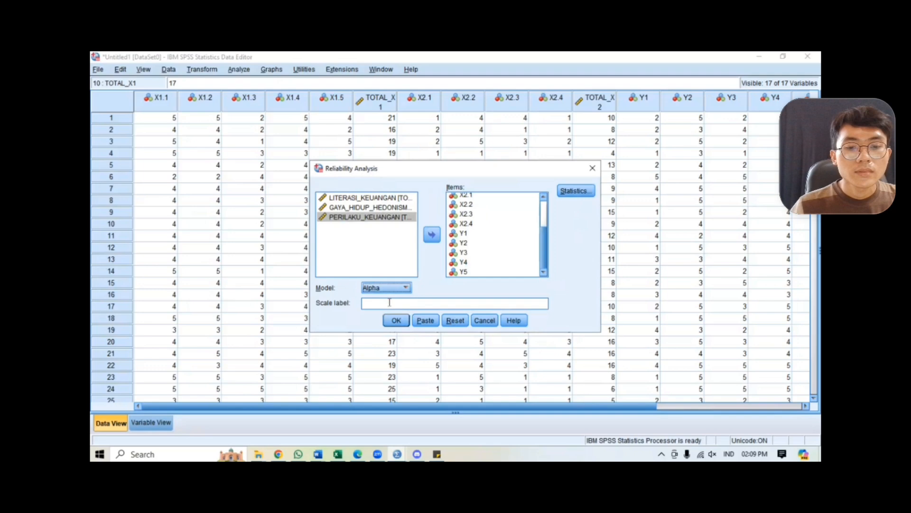
left_click(404, 324)
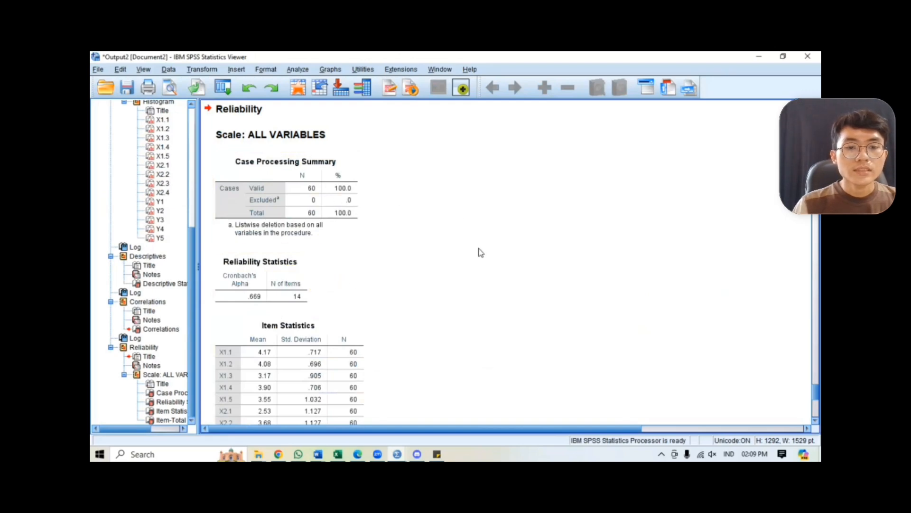
Consult the reliability test notes and check Cronbach's Alpha and the Item-Total Statistics in the output
left_click(436, 454)
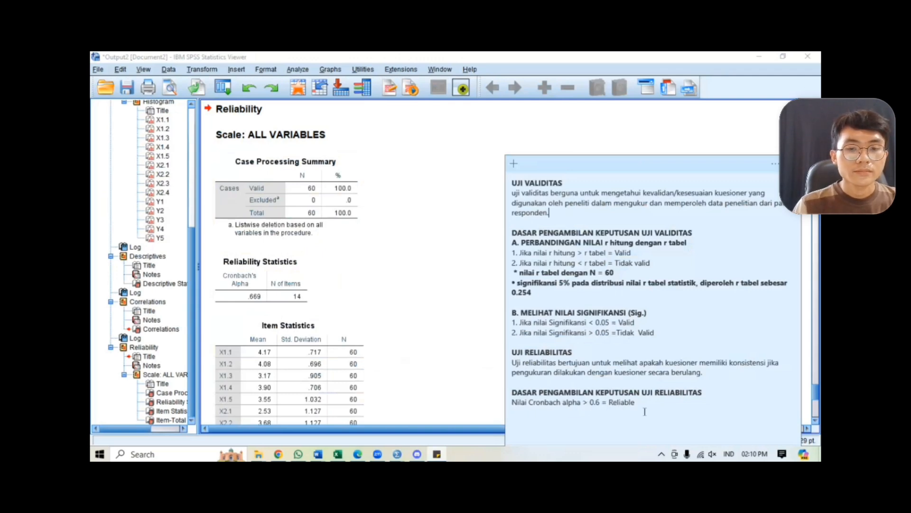
scroll(268, 231, "down", 2)
left_click(269, 231)
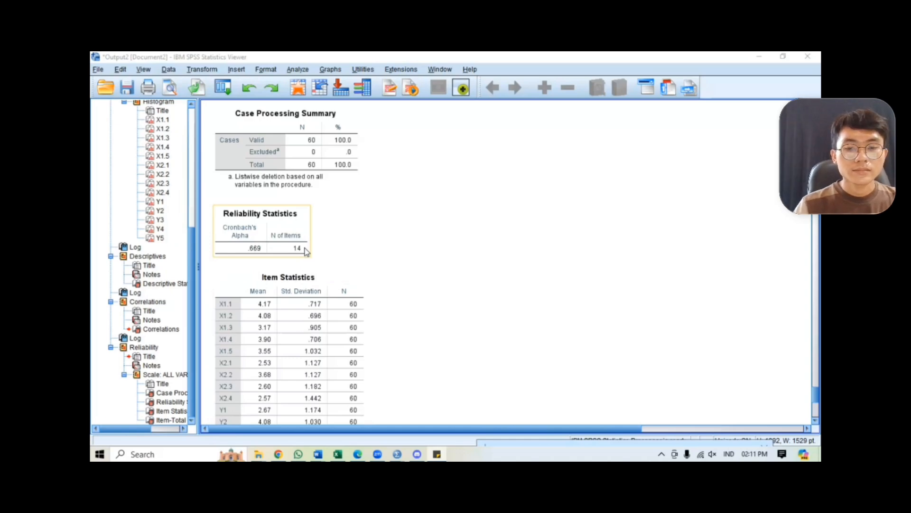
scroll(305, 251, "down", 5)
scroll(305, 252, "down", 5)
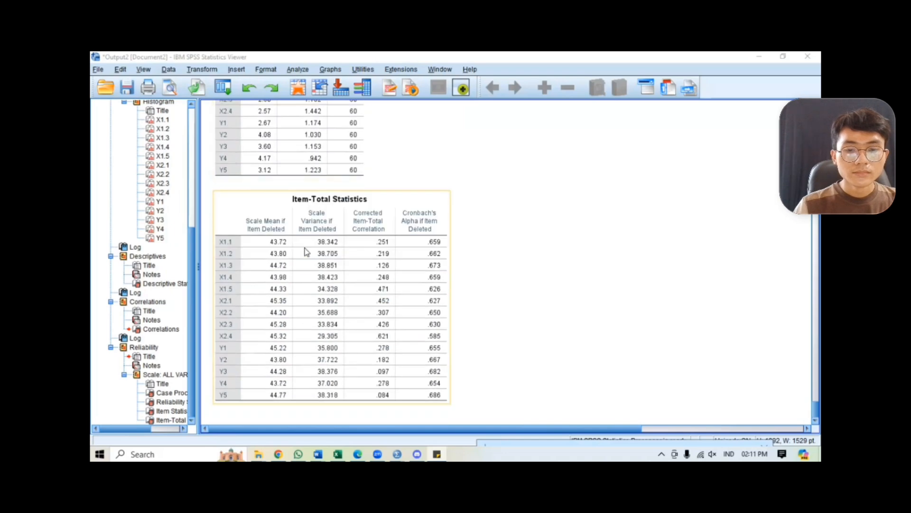
scroll(305, 251, "up", 10)
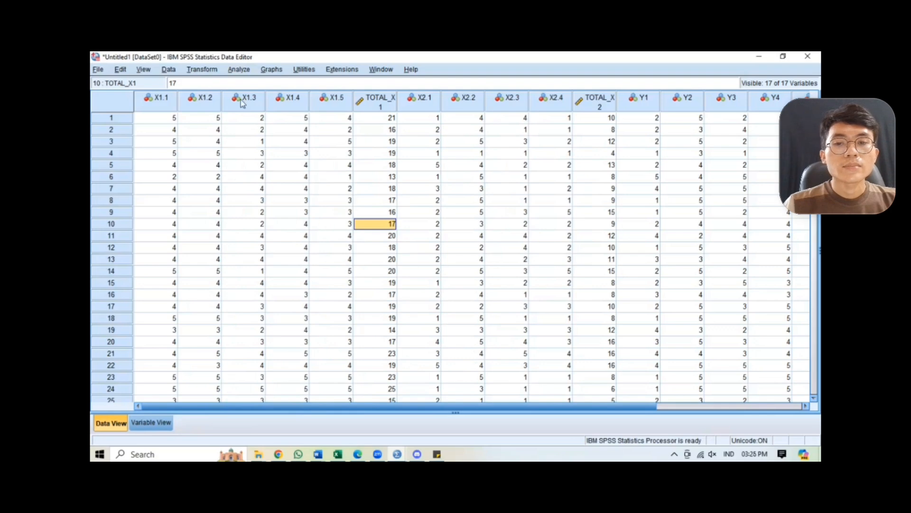
Start a Linear Regression in the Data Editor with PERILAKU_KEUANGAN as the dependent variable
left_click(238, 71)
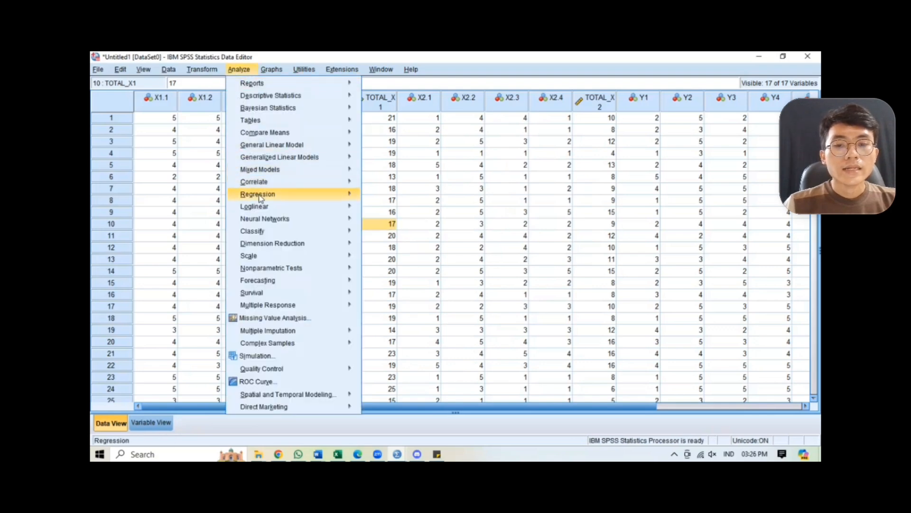
mouse_move(272, 198)
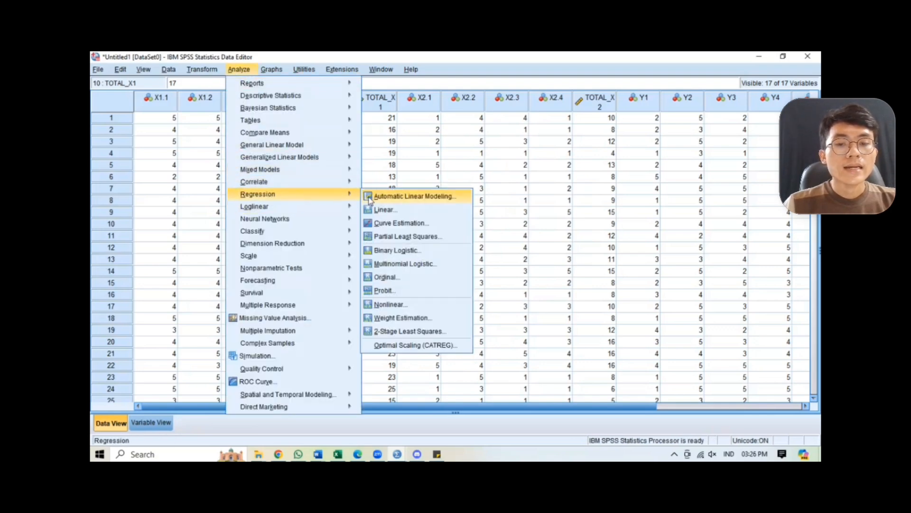
left_click(379, 209)
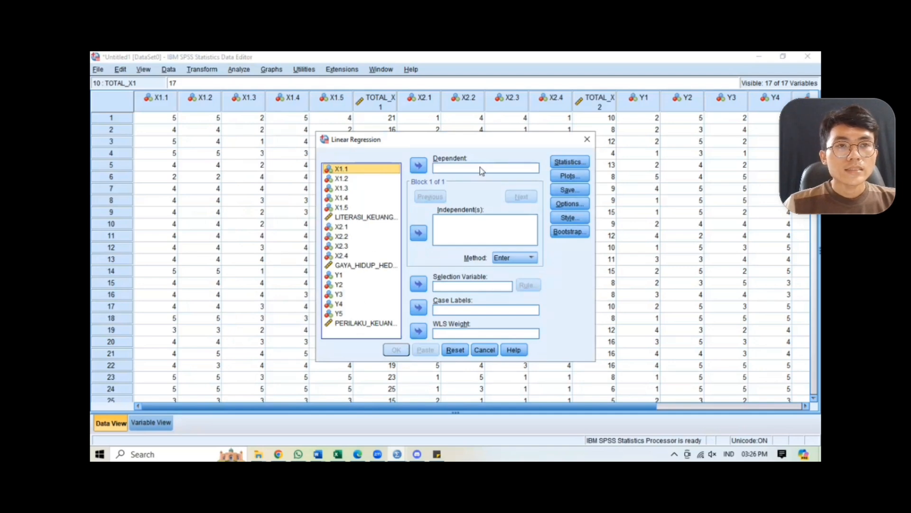
left_click(383, 324)
left_click(418, 165)
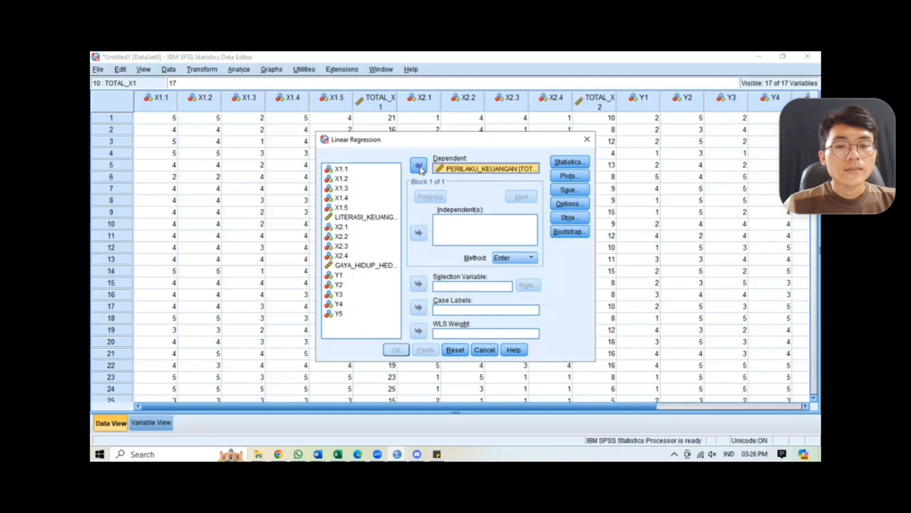
Add LITERASI_KEUANGAN and GAYA_HIDUP_HEDONISME as the independent variables of the regression
left_click(386, 220)
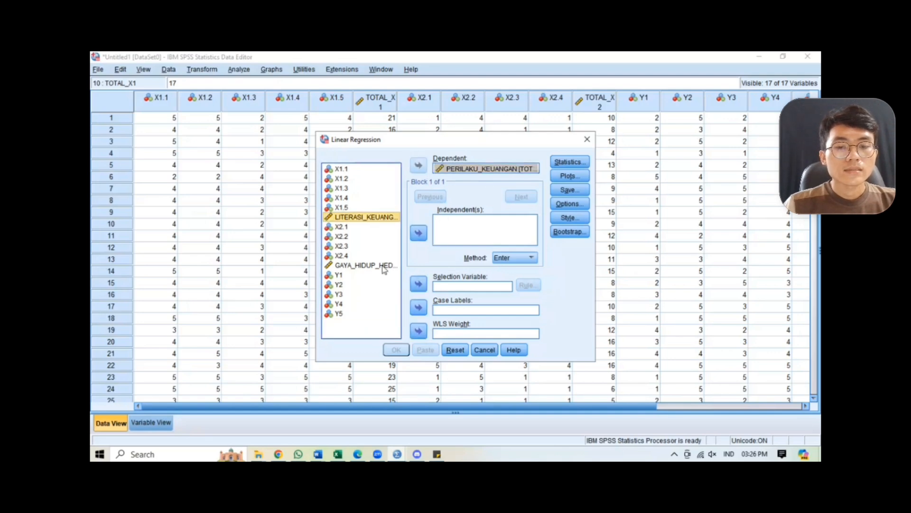
left_click(384, 268)
left_click(394, 220)
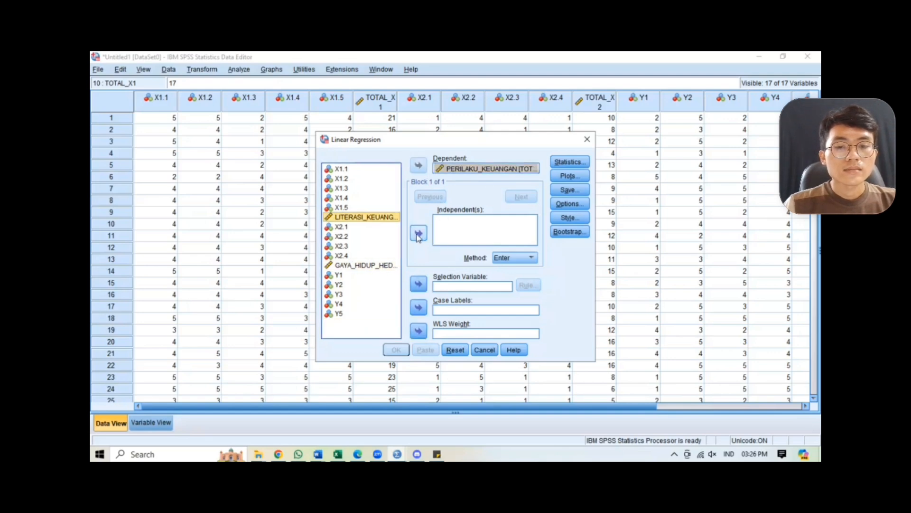
left_click(418, 233)
left_click(385, 264)
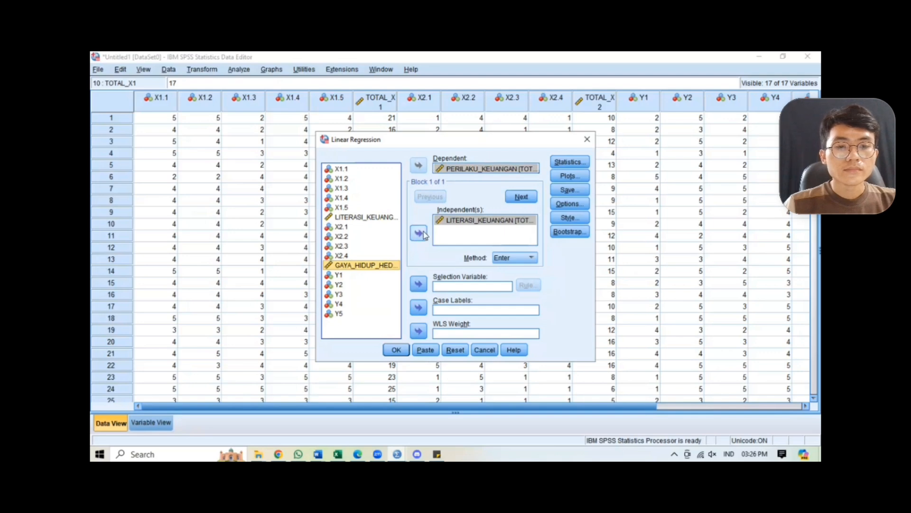
left_click(420, 233)
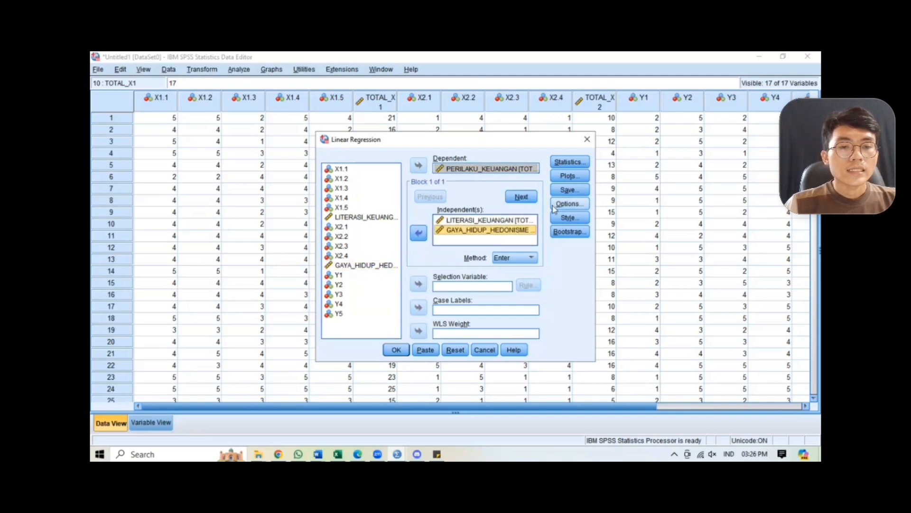
Request the histogram and normal probability plot of the standardized residuals for the regression
left_click(570, 177)
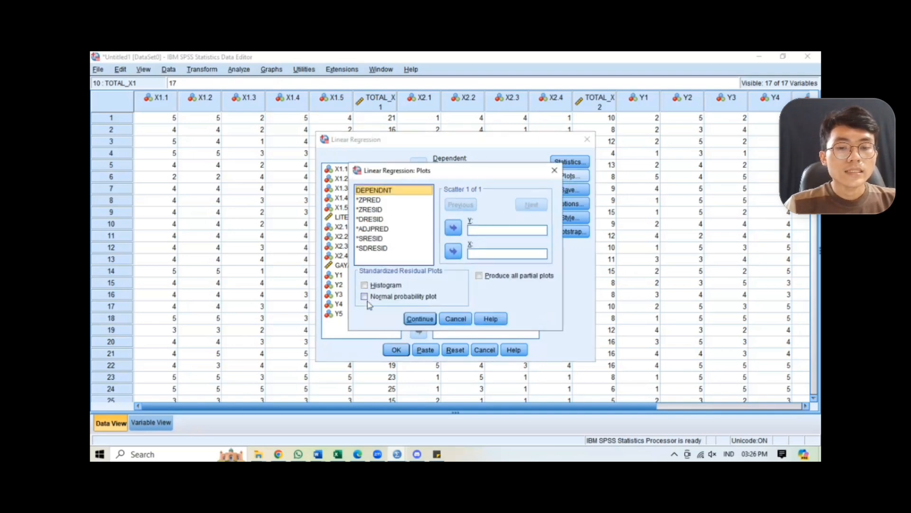
left_click(364, 284)
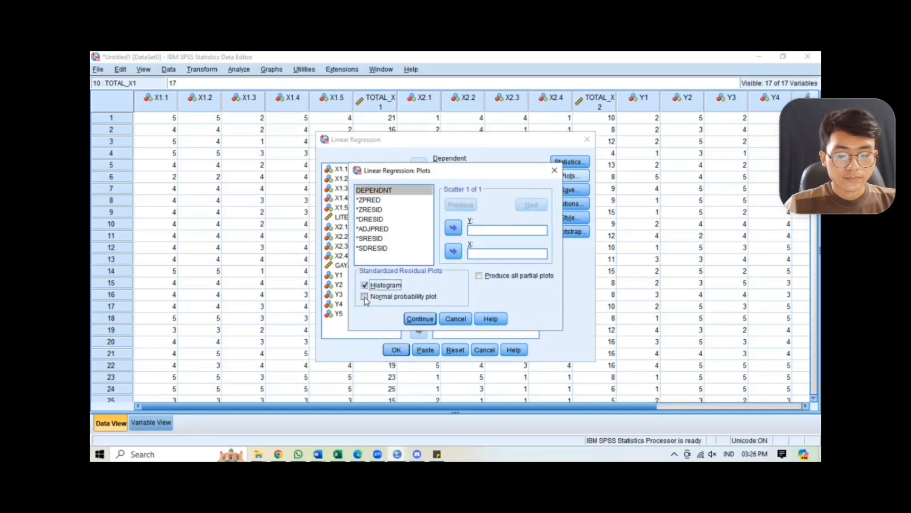
left_click(364, 298)
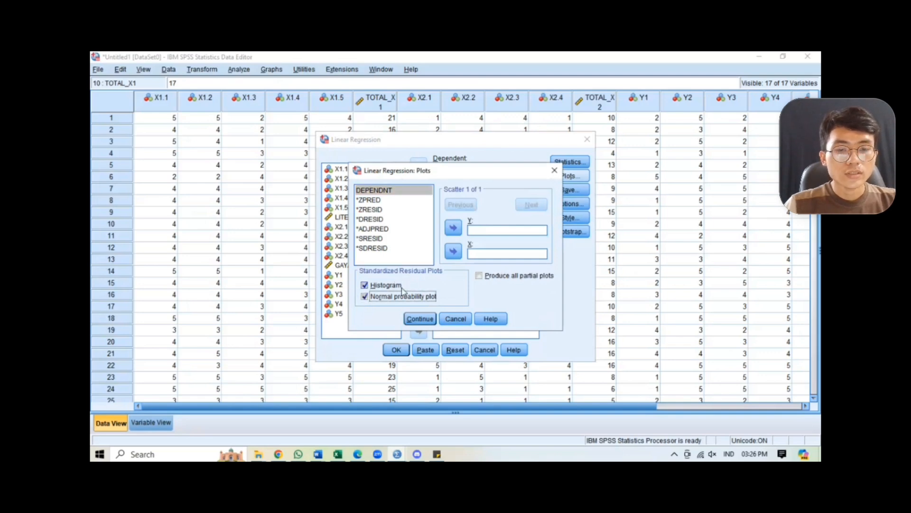
left_click(411, 319)
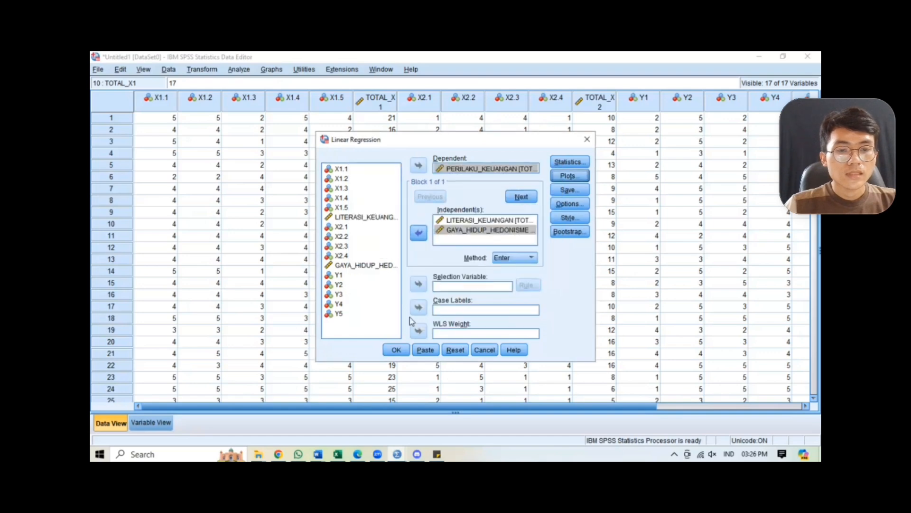
Set the regression to save unstandardized residuals
left_click(569, 192)
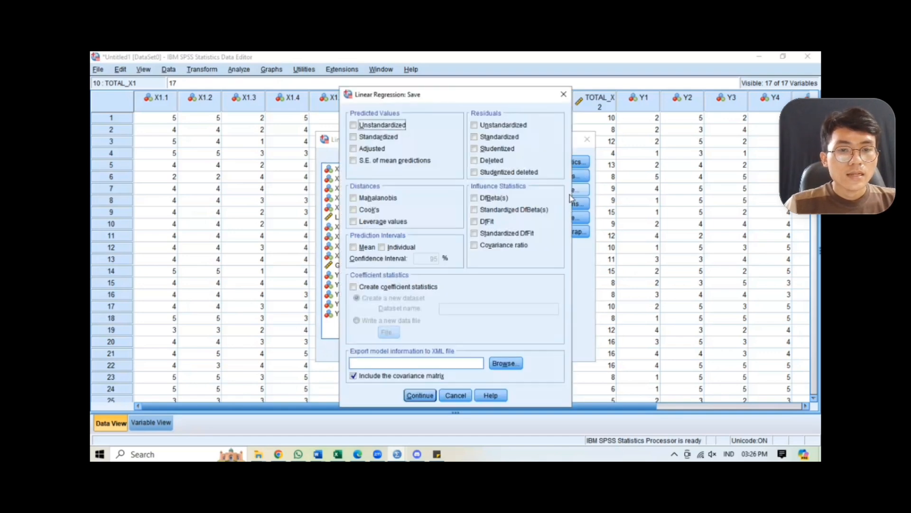
left_click(474, 127)
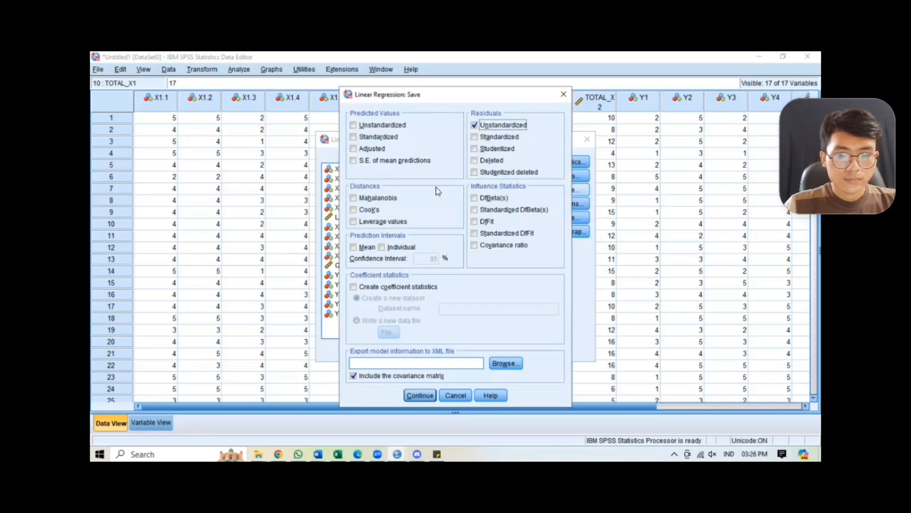
left_click(419, 396)
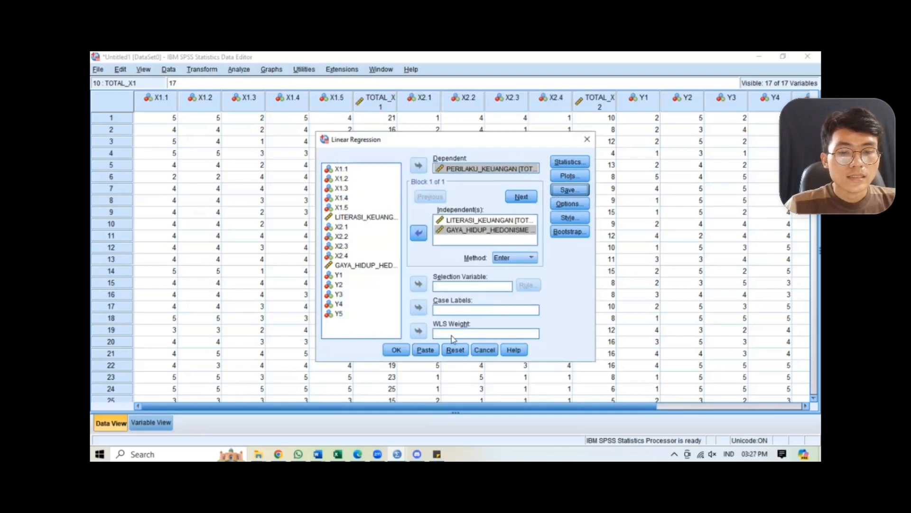
Run the regression and review the standardized residual charts in the output
left_click(397, 352)
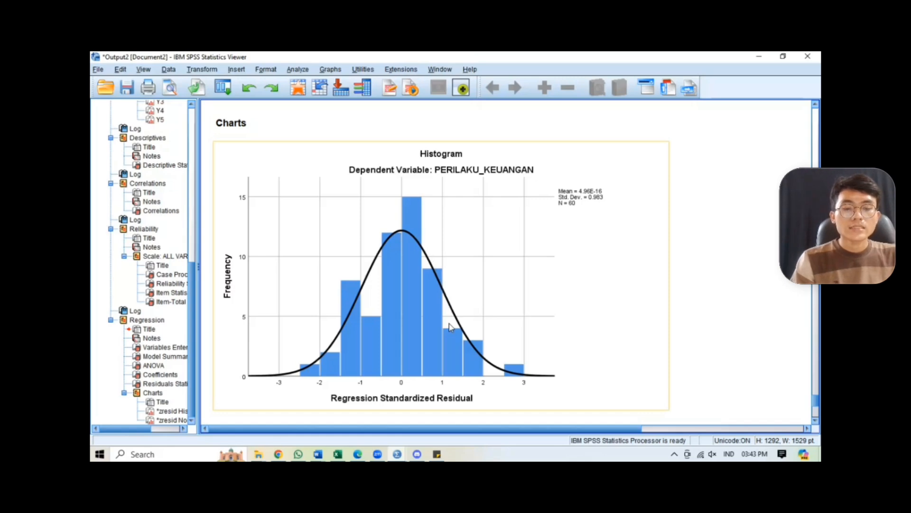
left_click(203, 380)
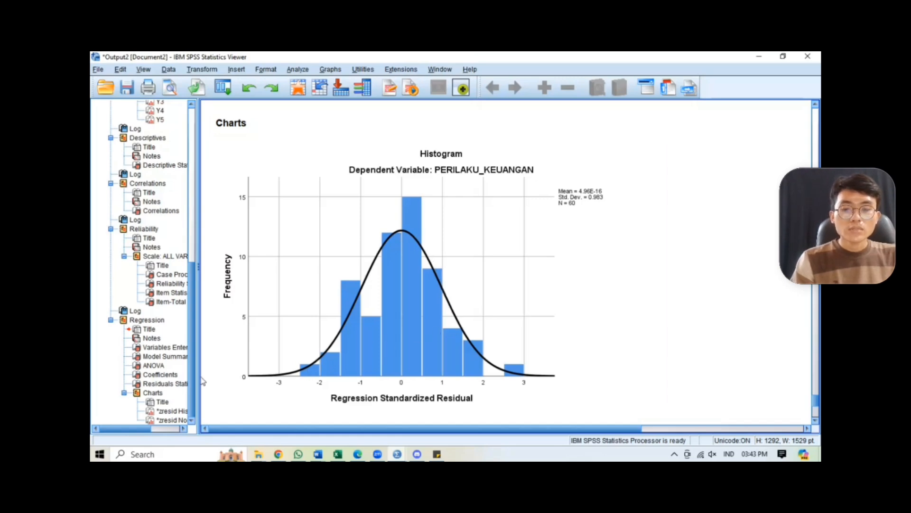
left_click(246, 387)
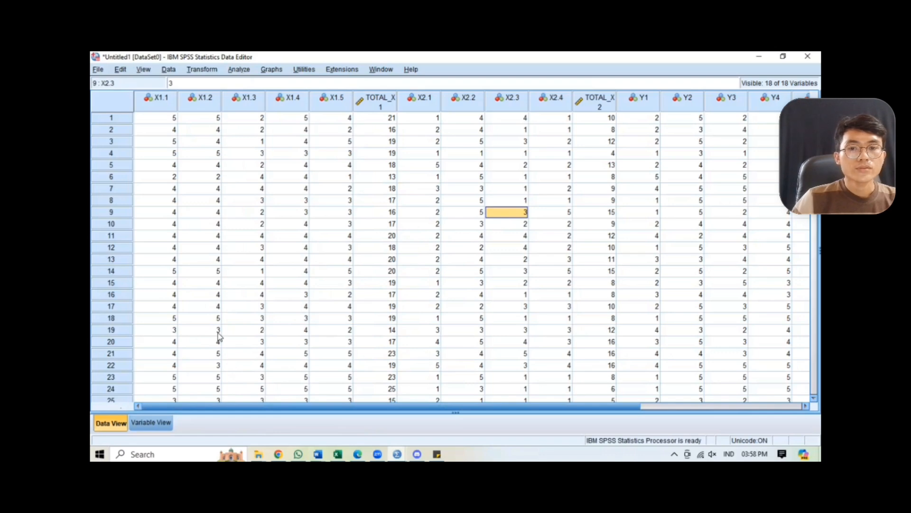
Run a legacy one-sample Kolmogorov-Smirnov test for normality on the saved Unstandardized Residual variable
left_click(246, 72)
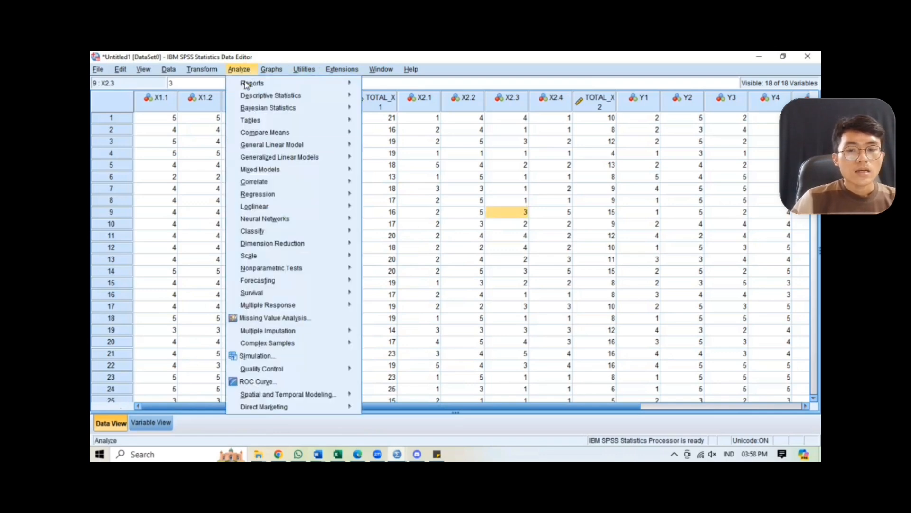
mouse_move(267, 268)
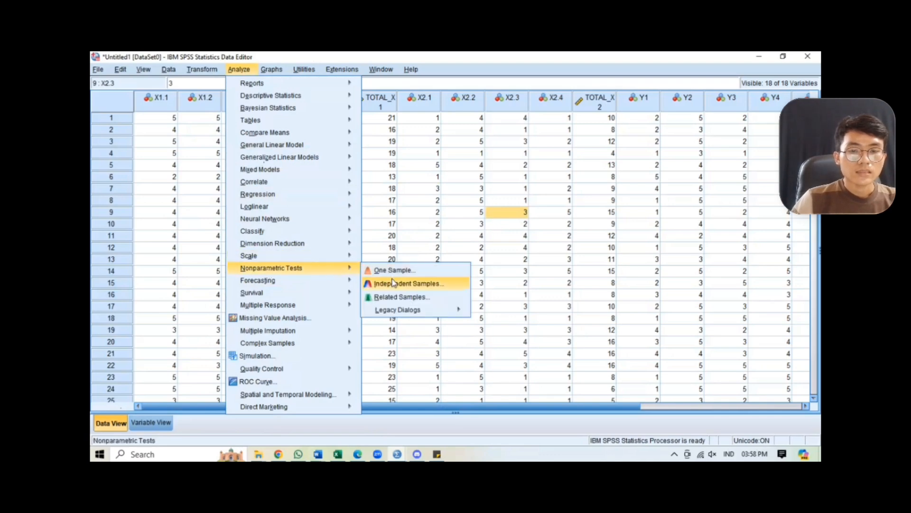
mouse_move(403, 315)
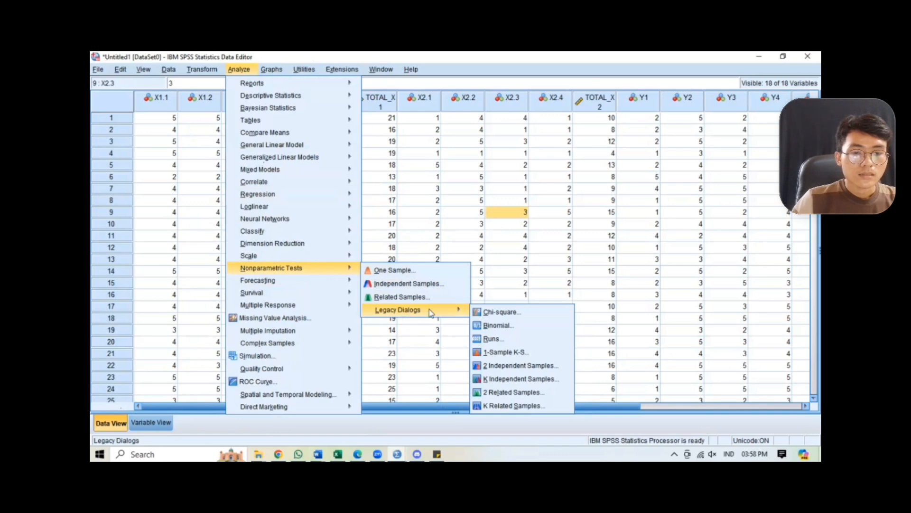
left_click(498, 353)
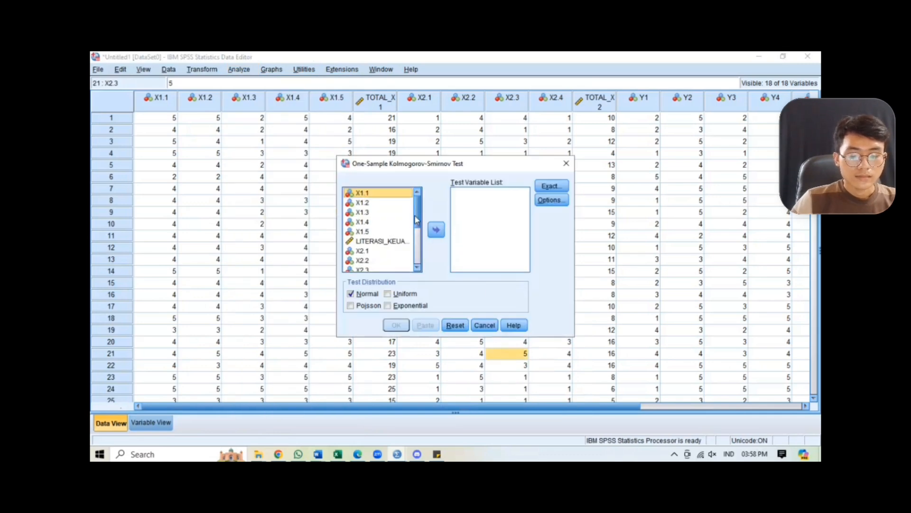
scroll(416, 219, "down", 3)
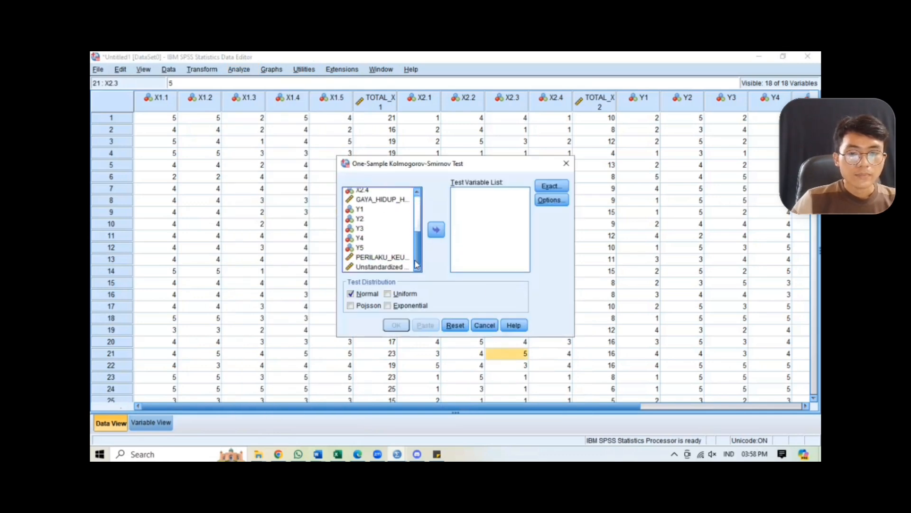
left_click(387, 268)
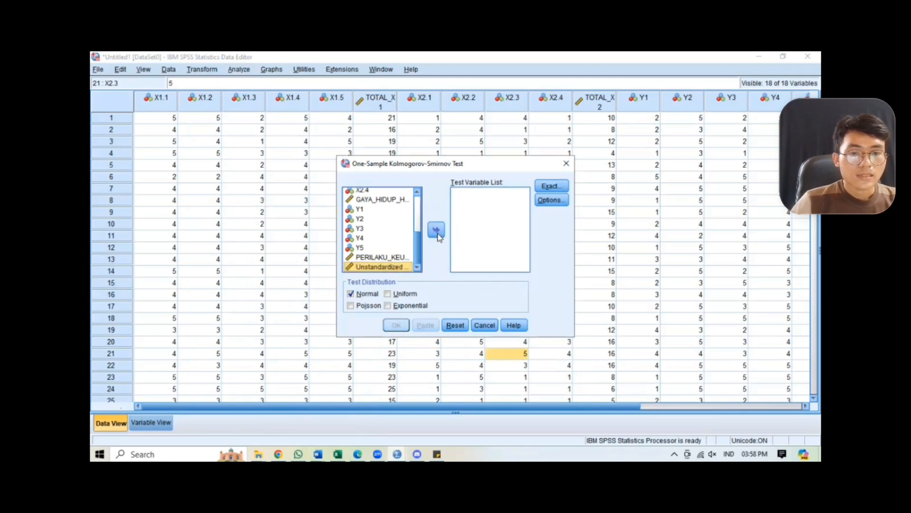
left_click(438, 235)
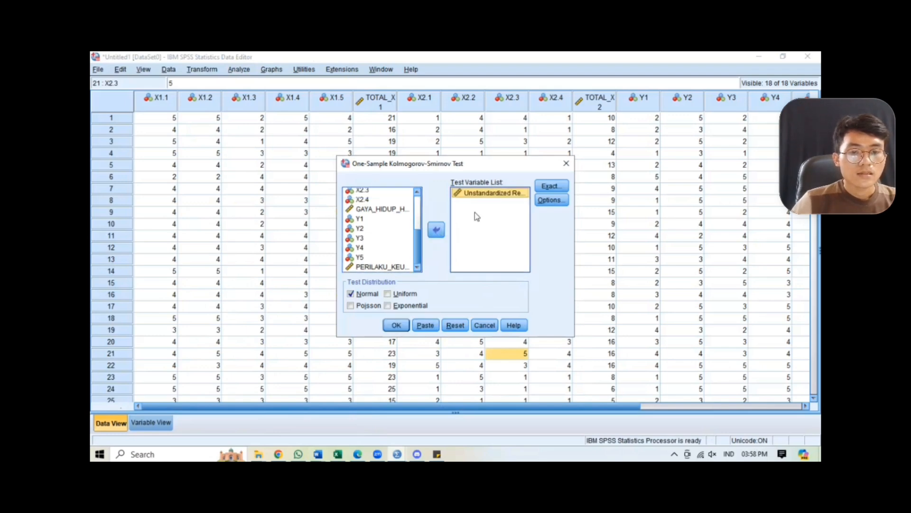
left_click(397, 327)
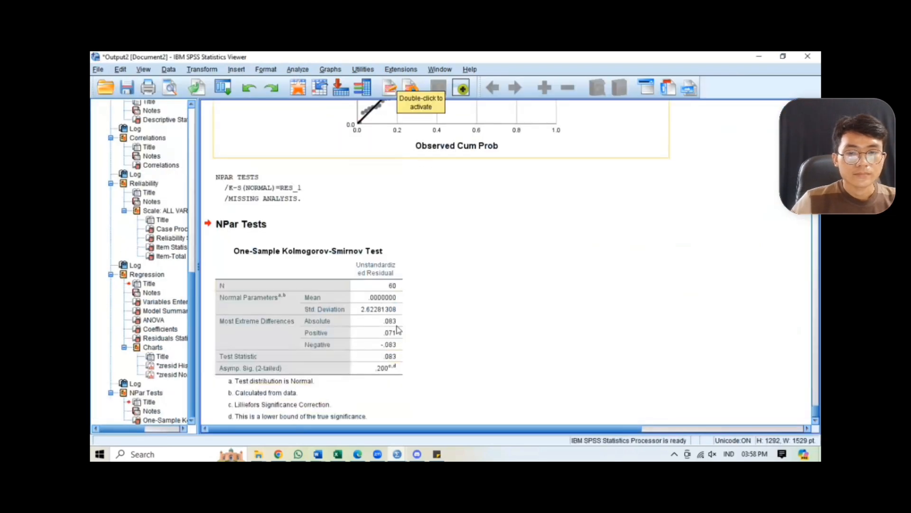
scroll(424, 296, "down", 1)
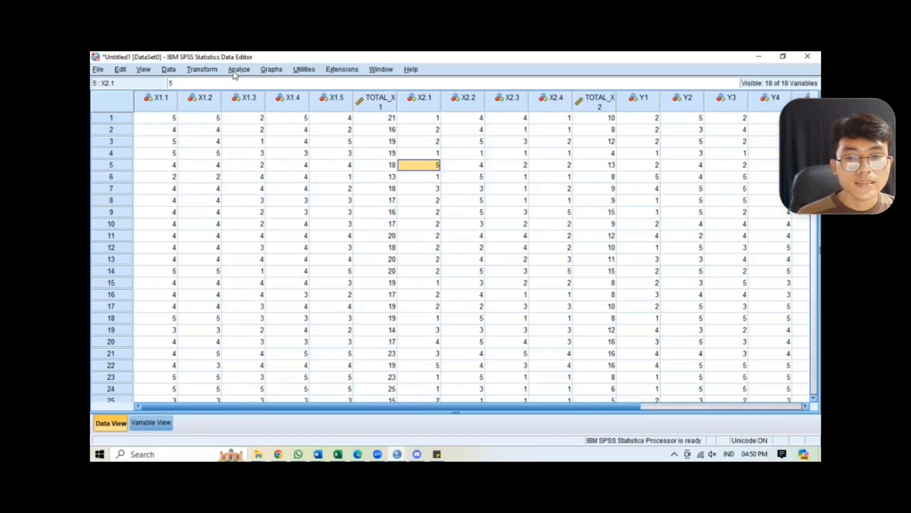
Reopen the Linear Regression from the Data Editor and limit its statistics to the covariance matrix and collinearity diagnostics, without estimates and model fit
left_click(238, 69)
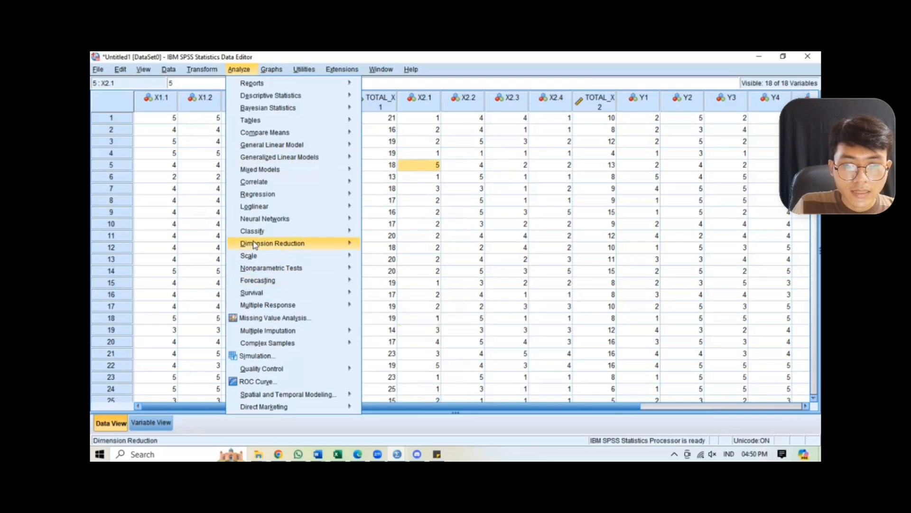
mouse_move(267, 195)
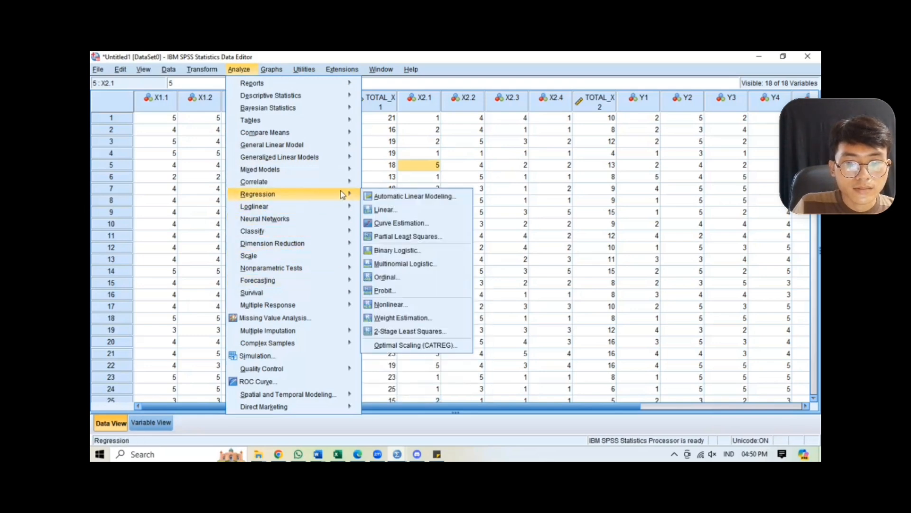
left_click(379, 210)
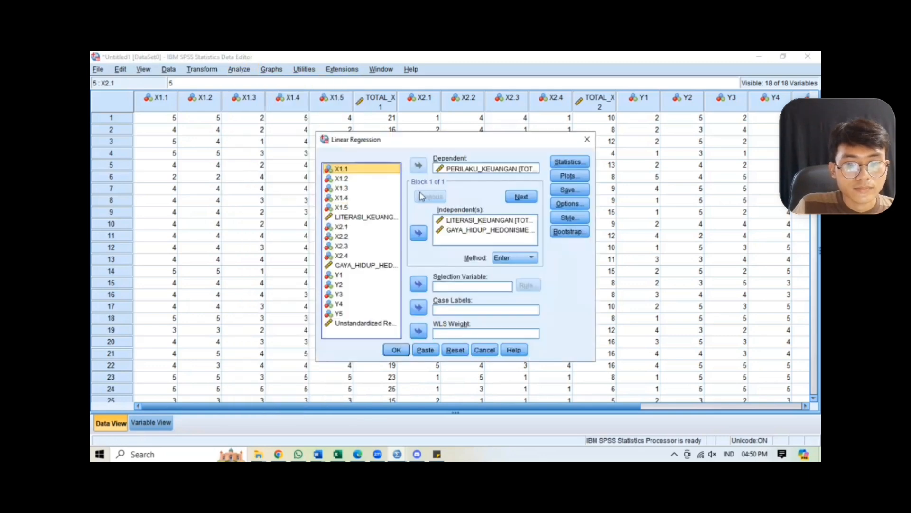
left_click(562, 164)
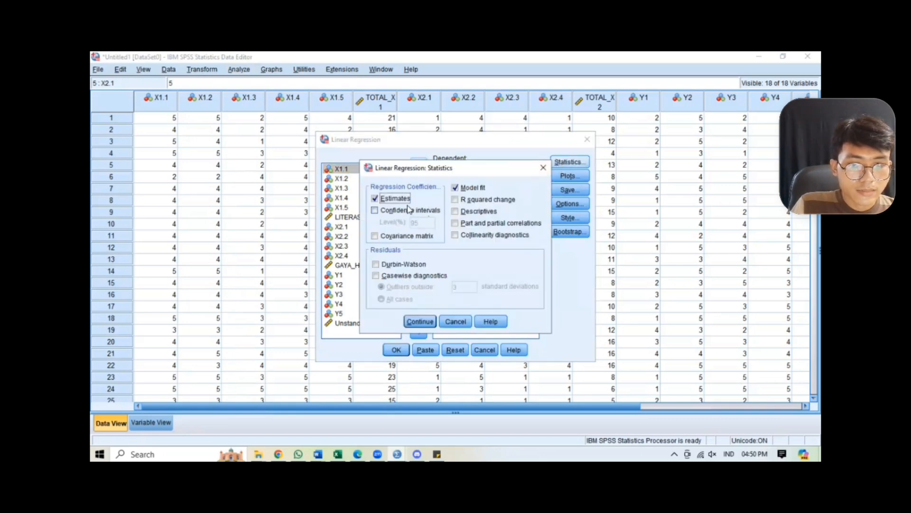
left_click(375, 198)
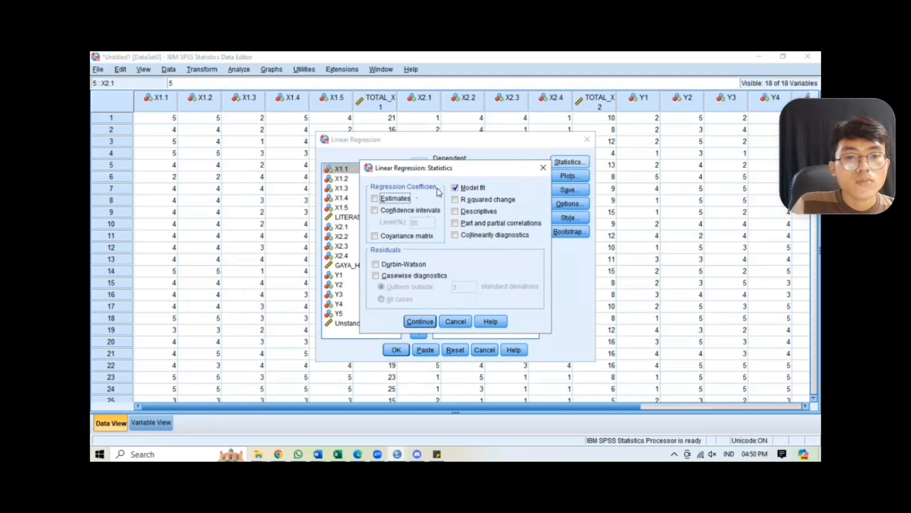
left_click(455, 188)
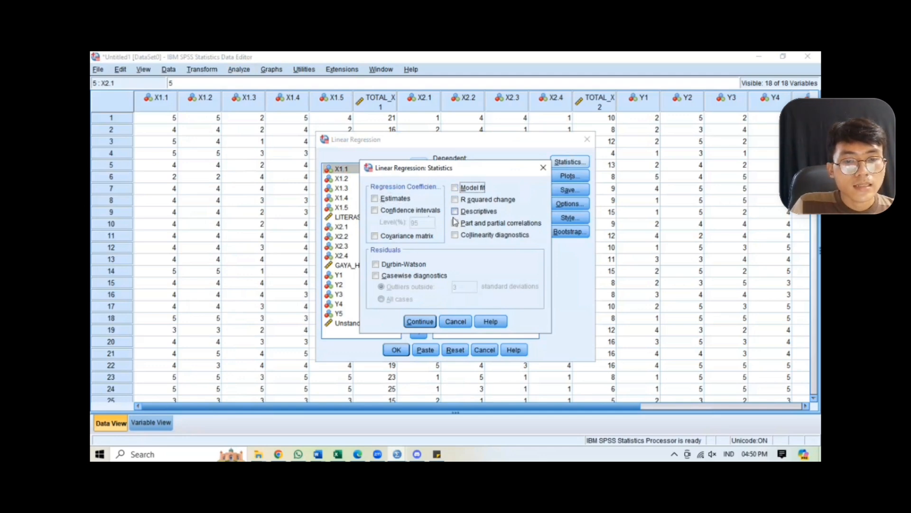
left_click(374, 239)
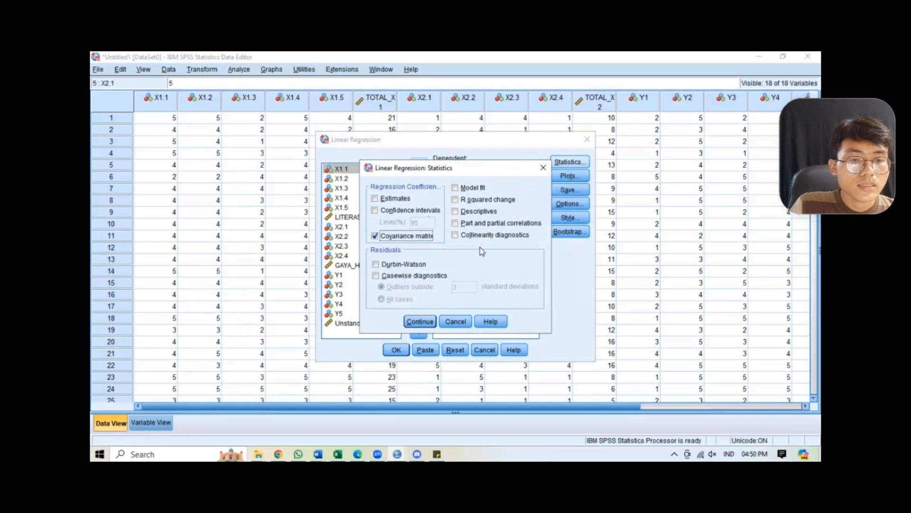
left_click(457, 235)
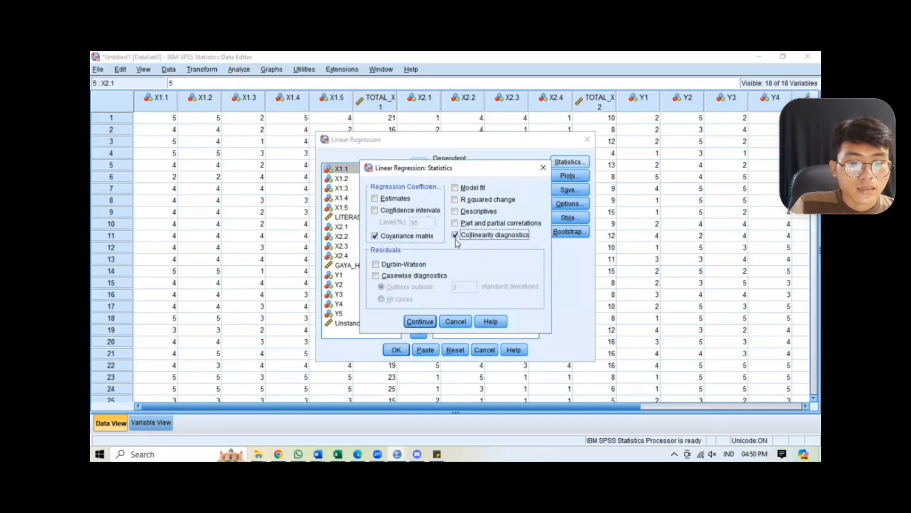
left_click(418, 323)
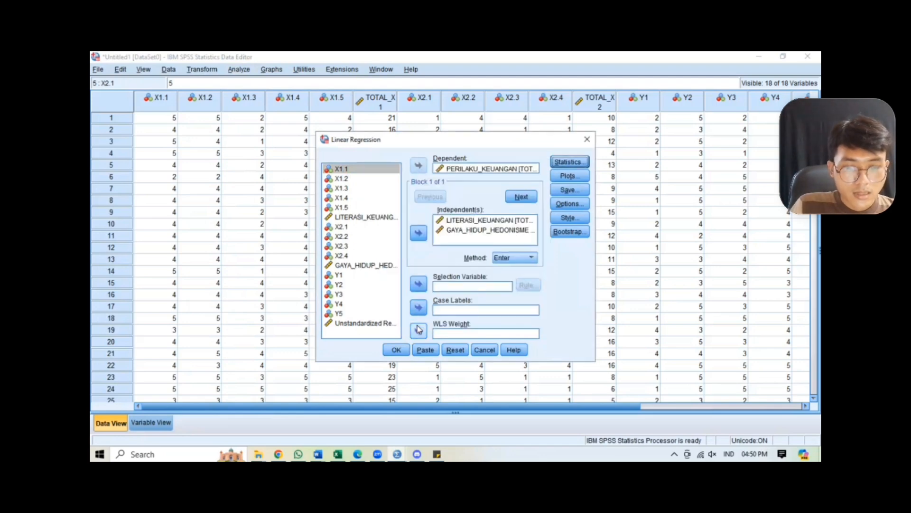
Turn off the residual histogram and normal probability plot, and run the regression to review the collinearity statistics
left_click(579, 179)
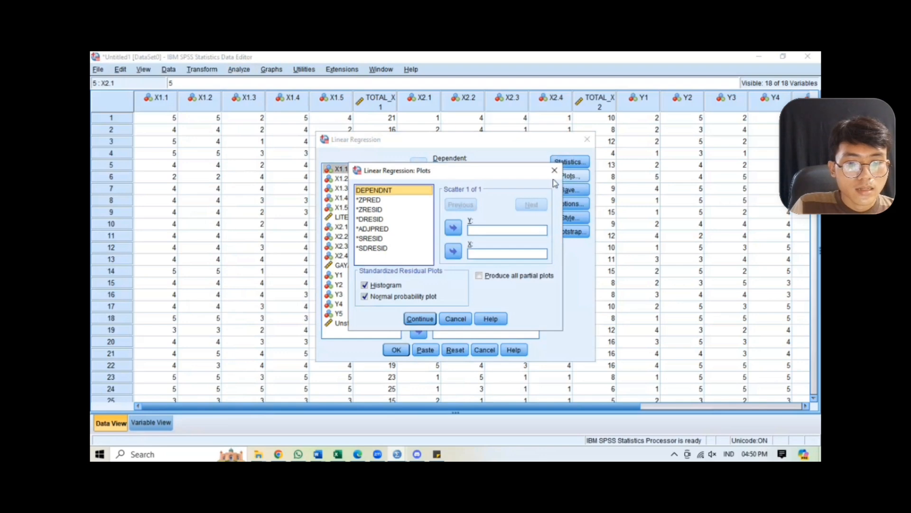
left_click(386, 287)
left_click(373, 301)
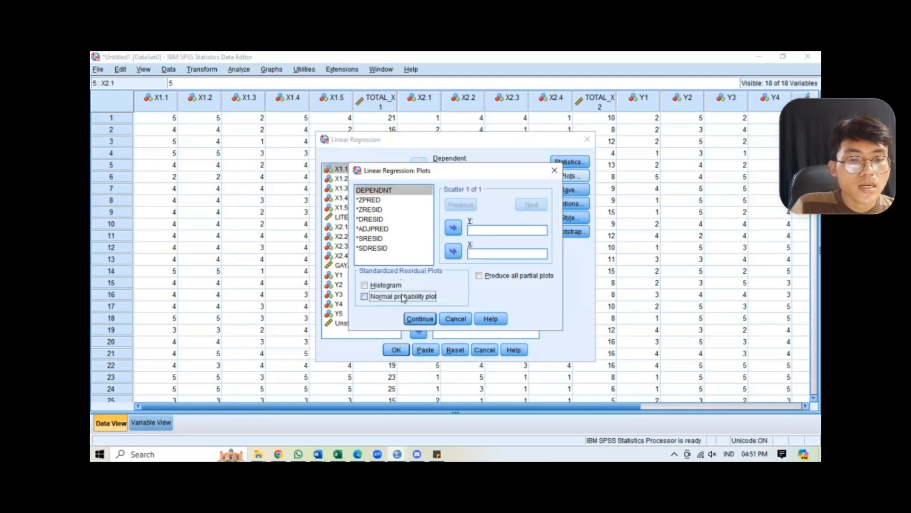
left_click(421, 319)
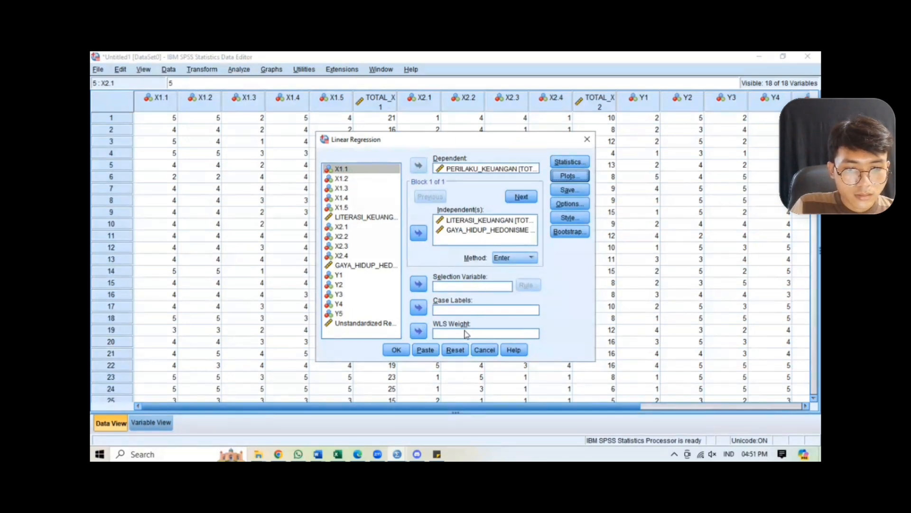
left_click(404, 352)
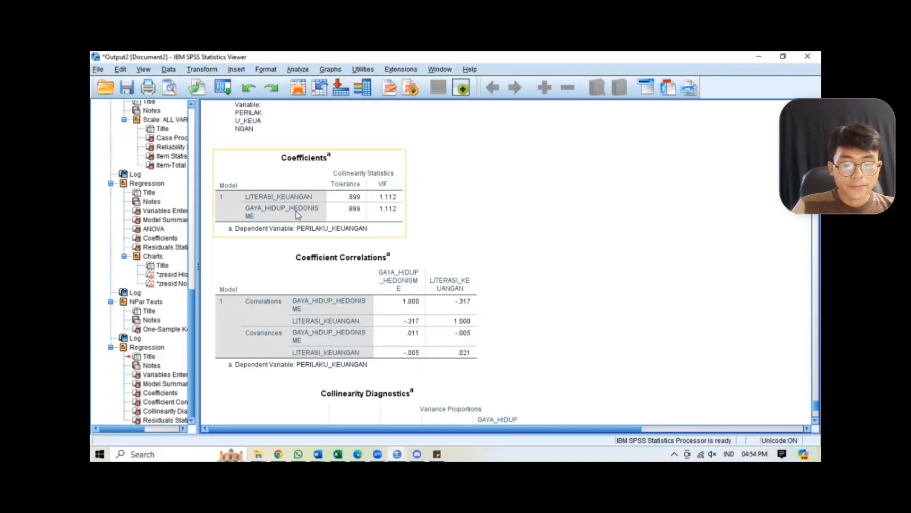
left_click(325, 255)
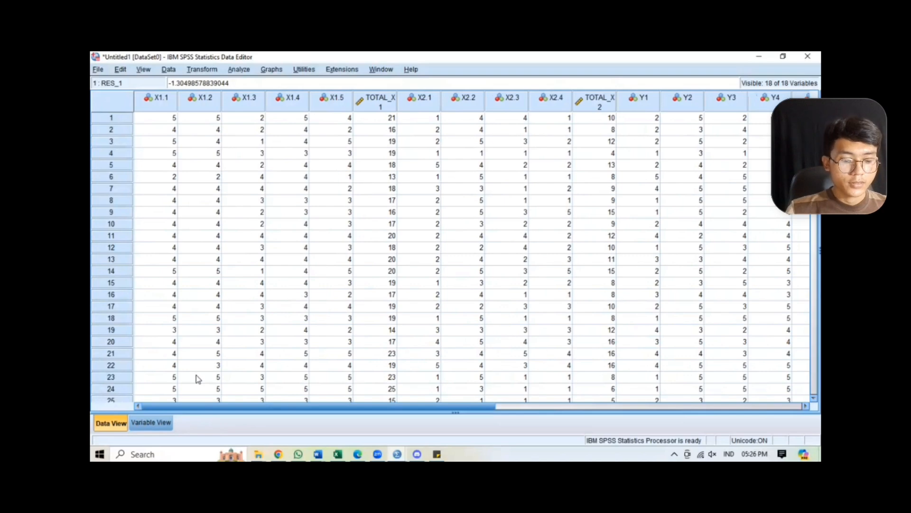
Reopen the Linear Regression from the Data Editor and limit its statistics to estimates and model fit, without covariance matrix and collinearity diagnostics
left_click(235, 70)
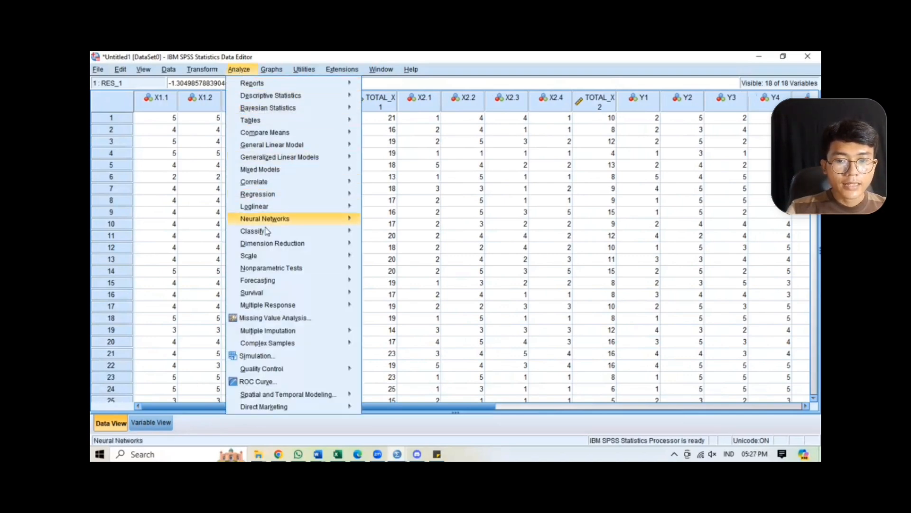
mouse_move(280, 194)
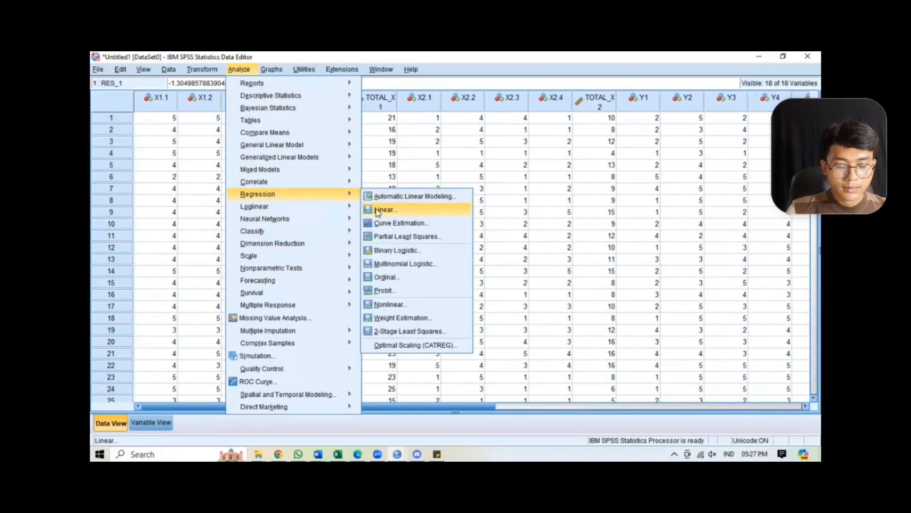
left_click(382, 210)
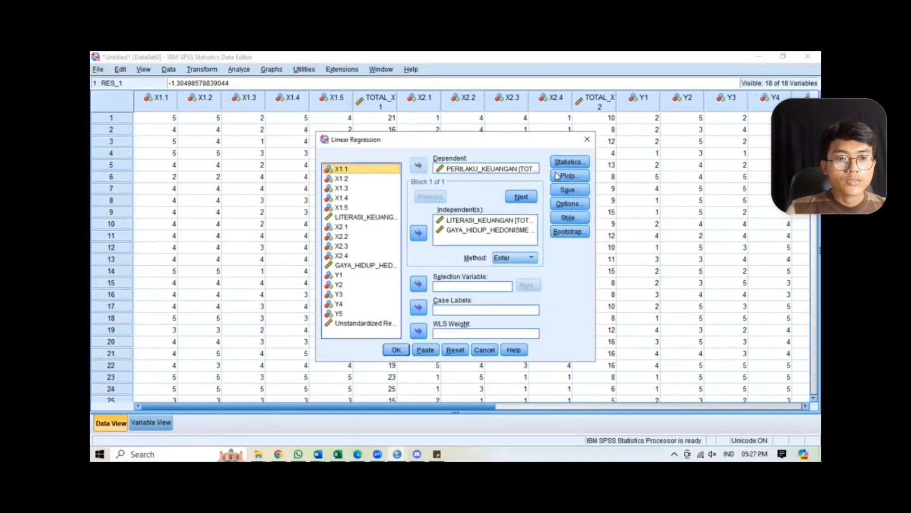
left_click(565, 164)
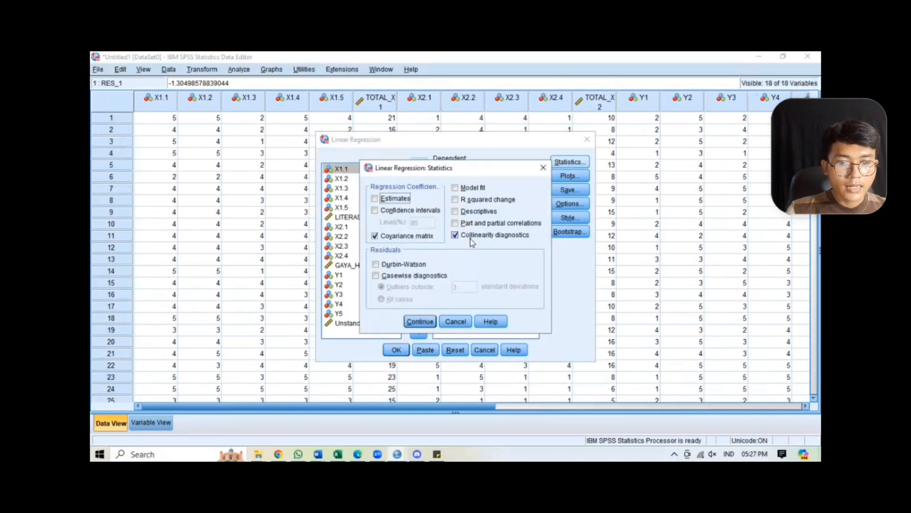
left_click(375, 237)
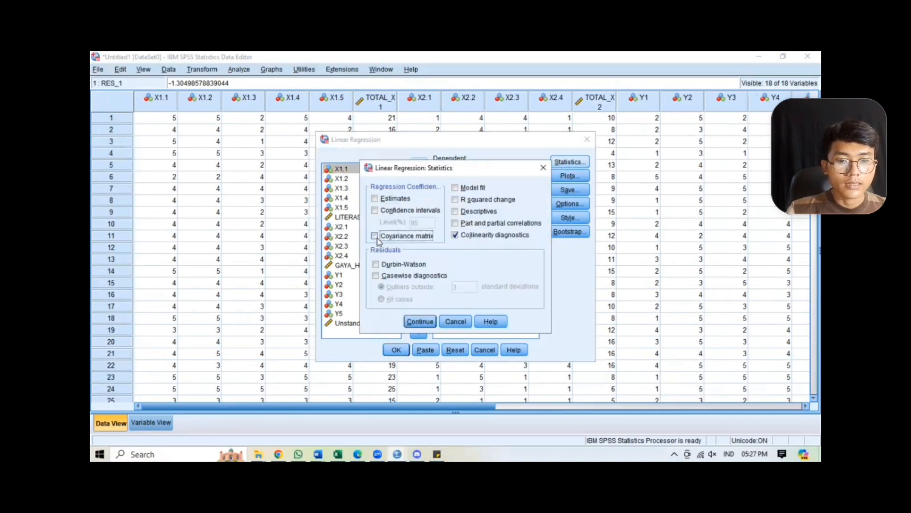
left_click(468, 237)
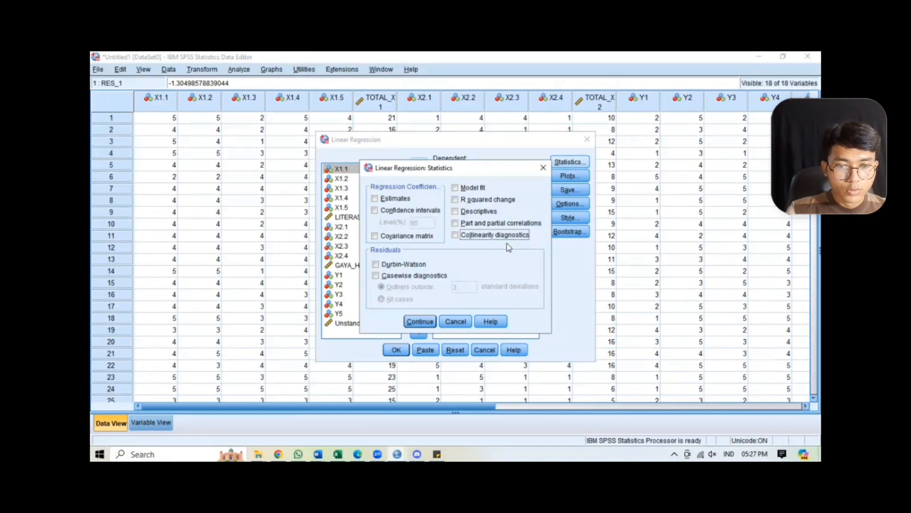
left_click(455, 187)
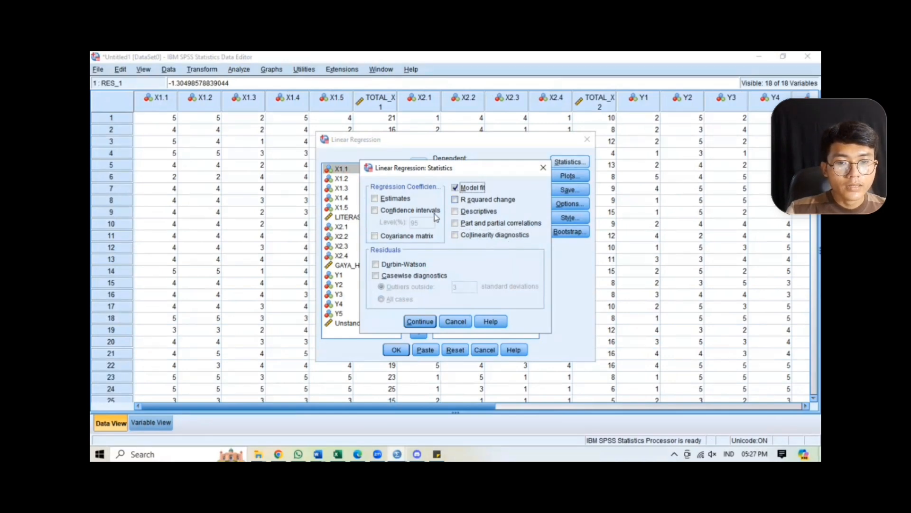
left_click(375, 199)
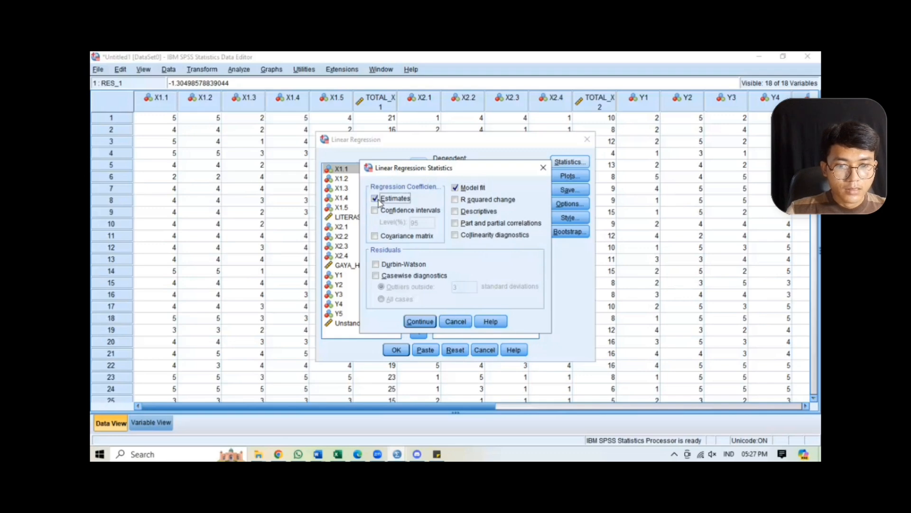
left_click(424, 321)
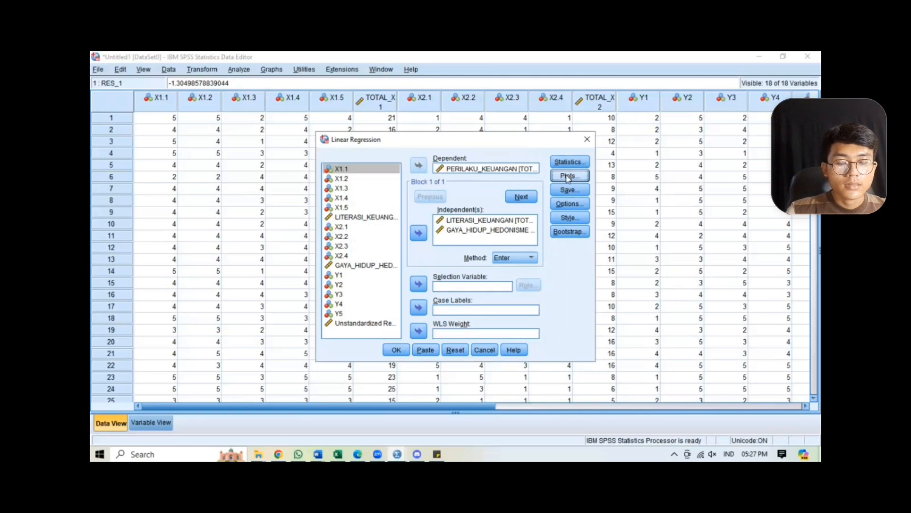
Set up a regression scatterplot with *SRESID on the Y axis and *ZPRED on the X axis, and run the regression
left_click(567, 177)
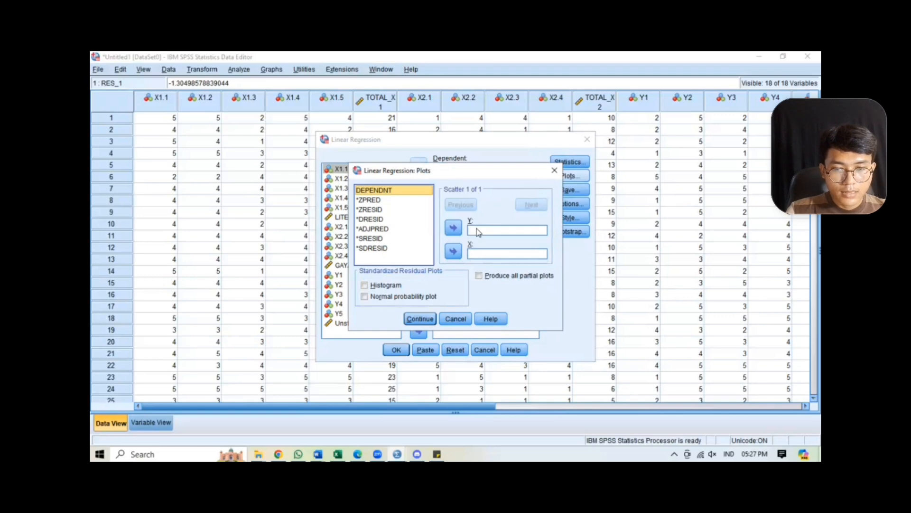
left_click(389, 242)
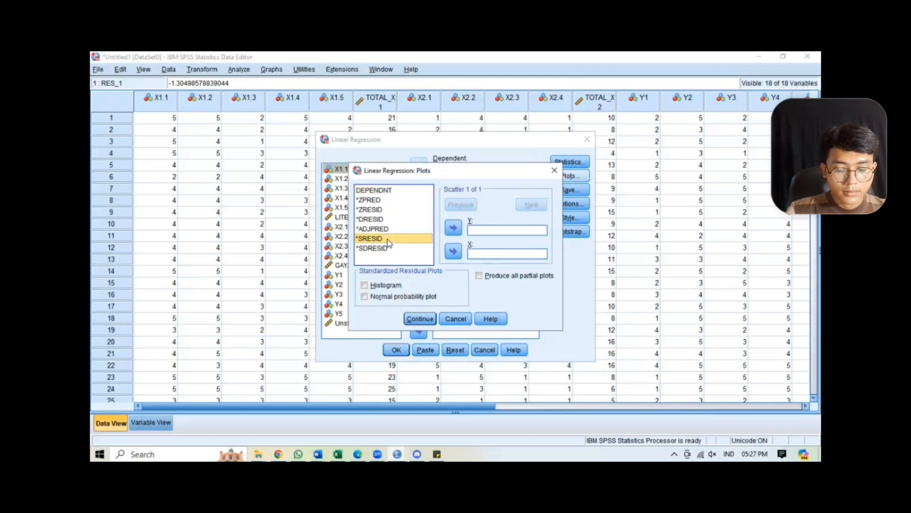
left_click(453, 228)
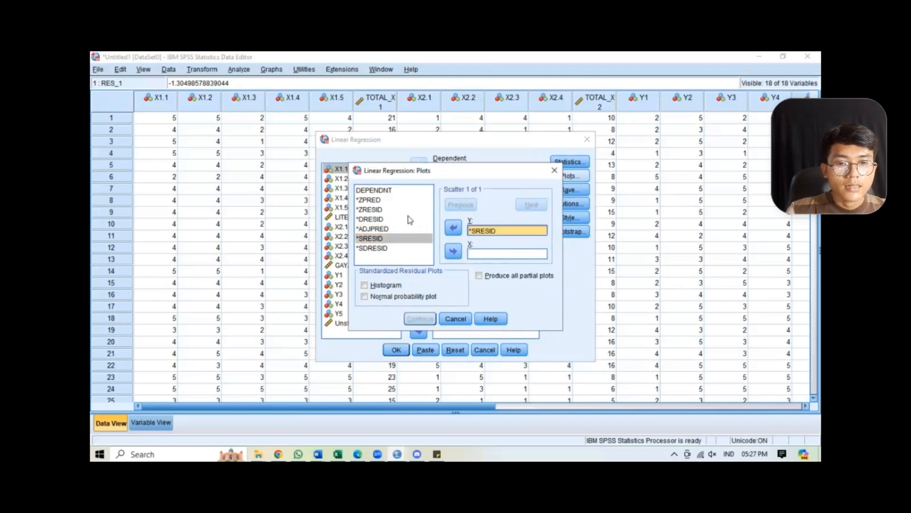
left_click(378, 203)
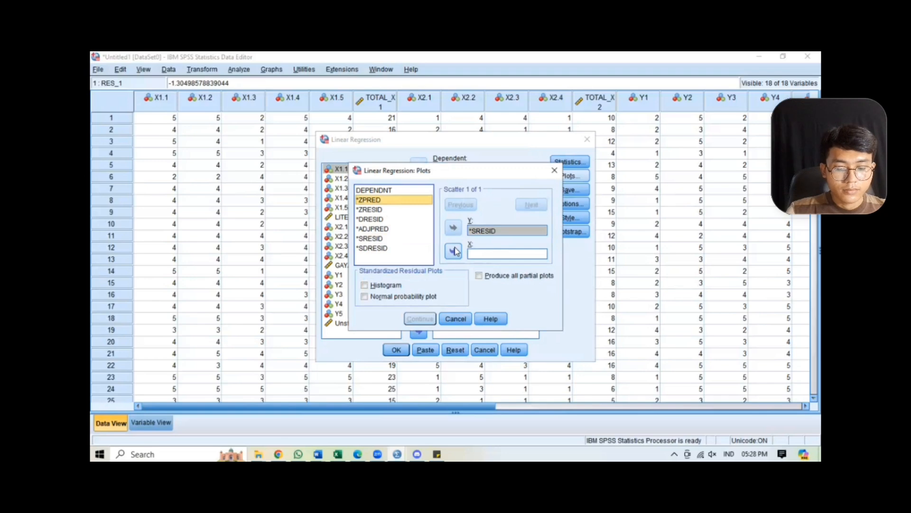
left_click(453, 251)
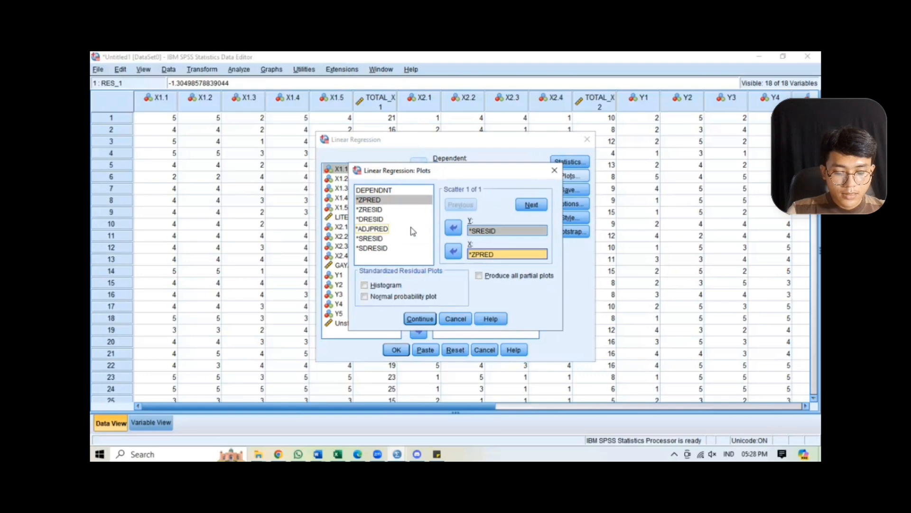
left_click(410, 321)
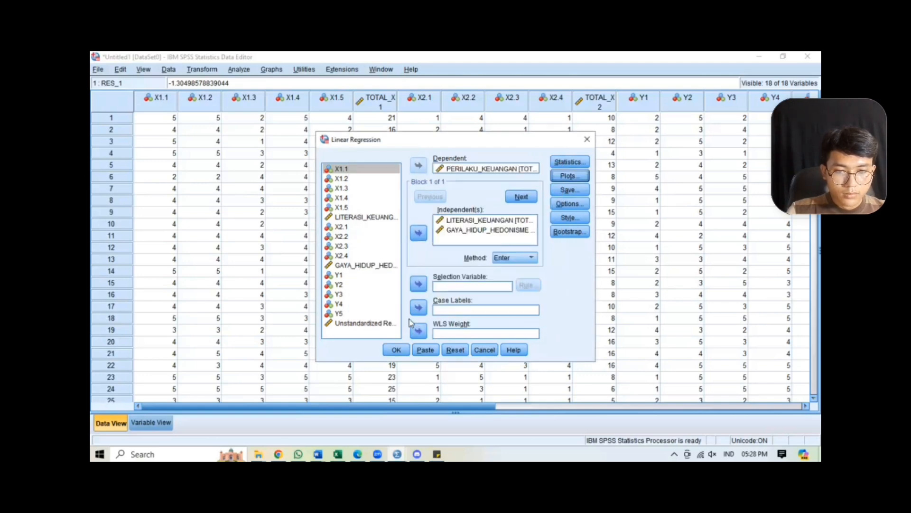
left_click(403, 354)
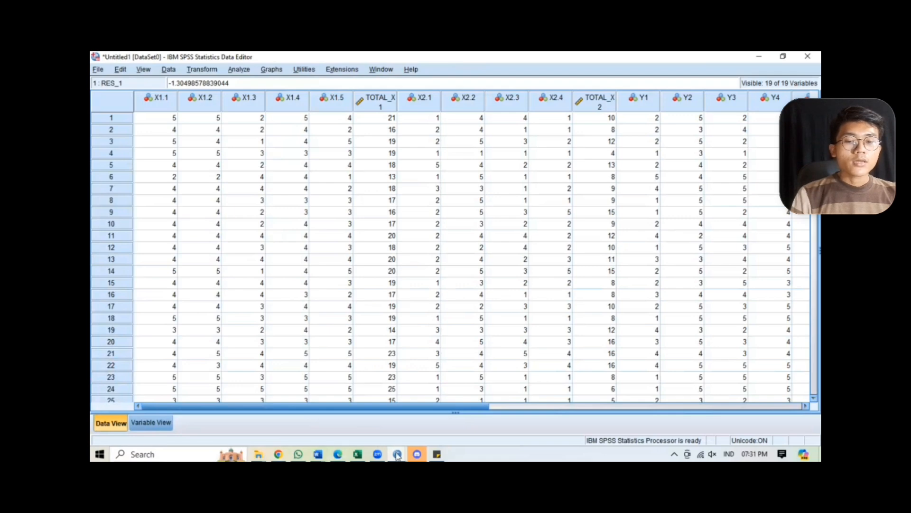
Switch to the output viewer and examine the unstandardized coefficients in the Coefficients table of the first regression
mouse_move(398, 455)
left_click(435, 417)
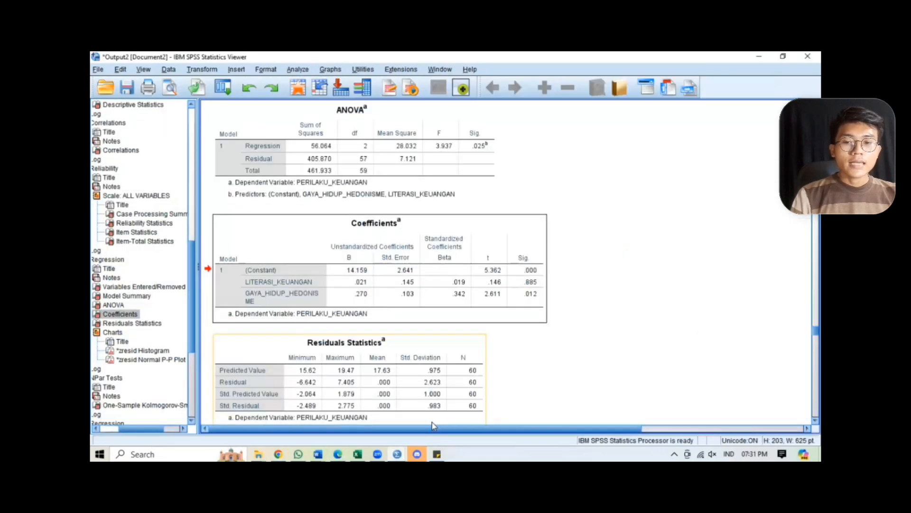
left_click(123, 305)
left_click(125, 314)
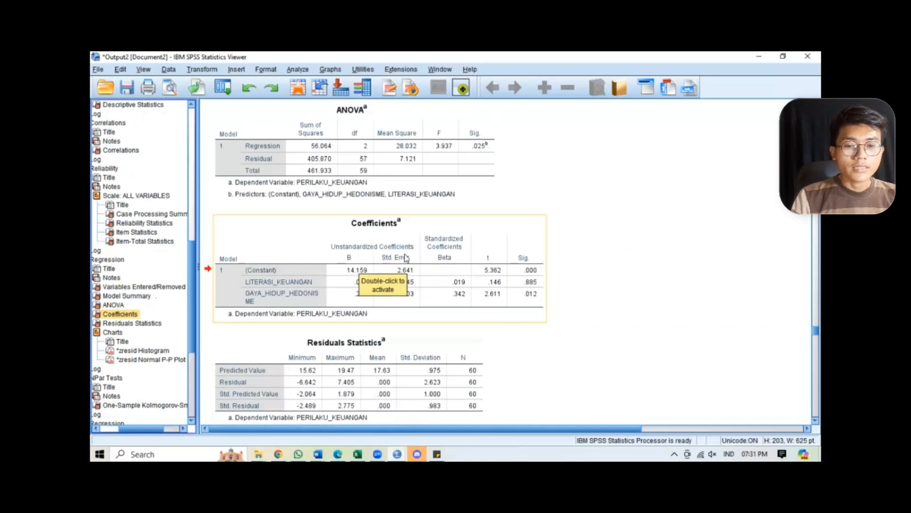
left_click(412, 329)
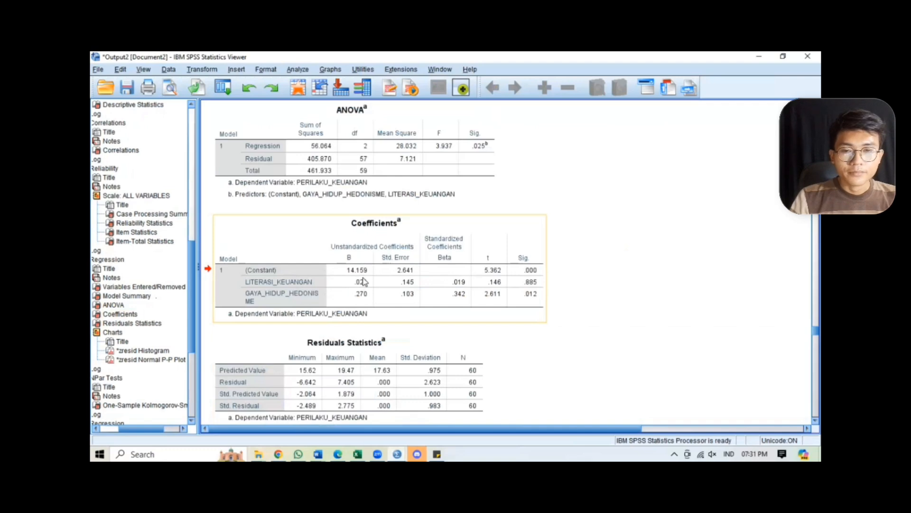
left_click(308, 371)
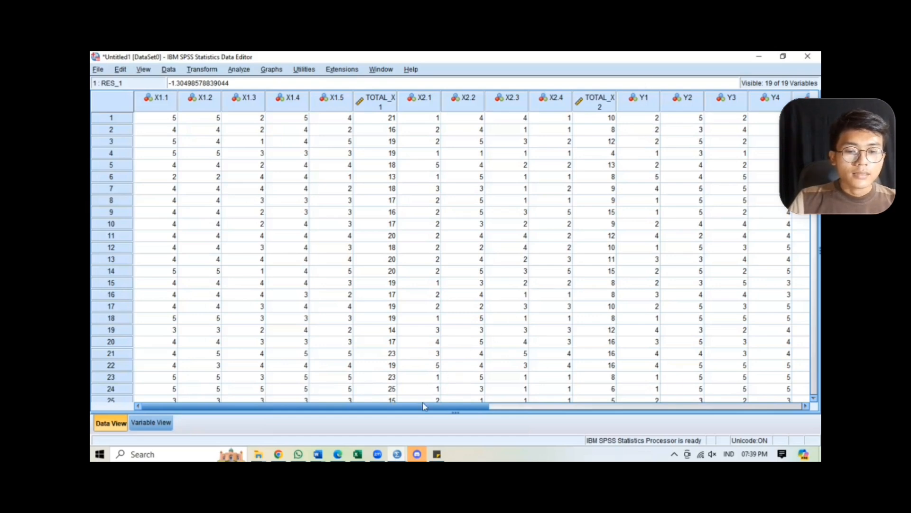
Return to the output viewer and review the first regression's Coefficients, ANOVA and Model Summary tables for the t test, F test and R Square
mouse_move(400, 456)
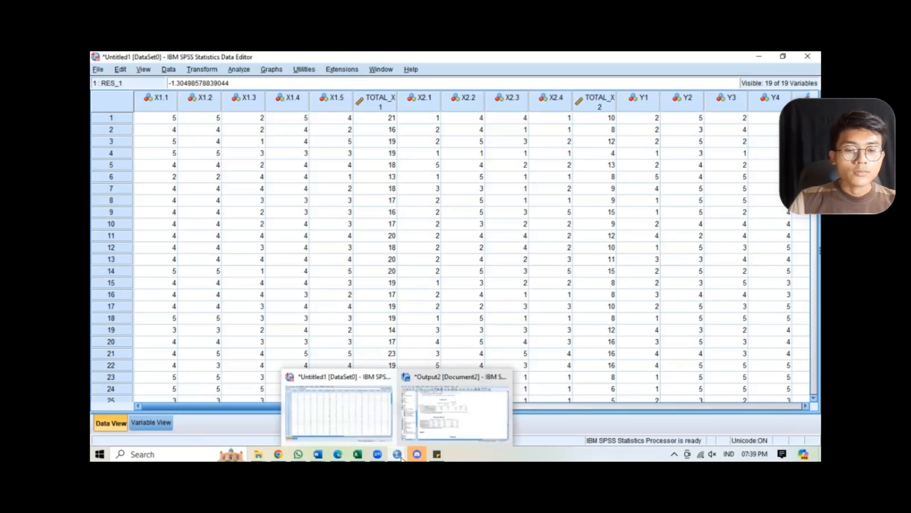
left_click(440, 413)
left_click(441, 413)
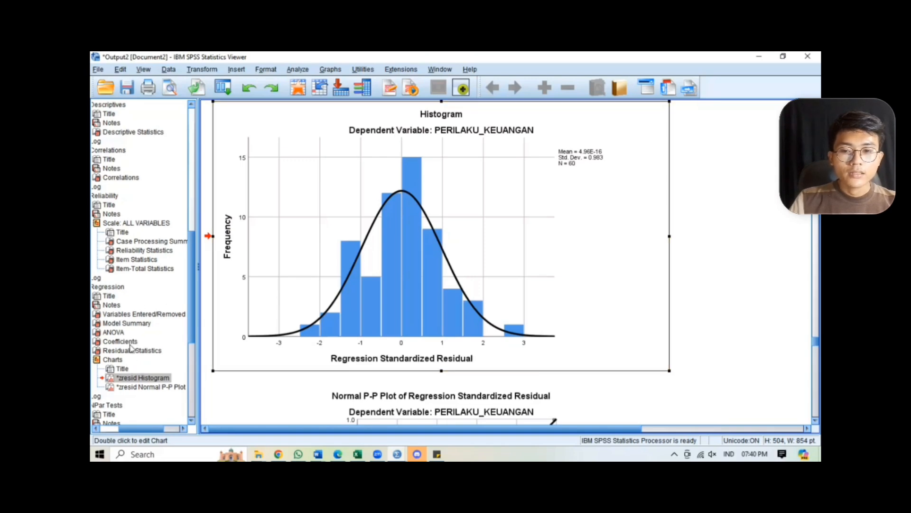
left_click(130, 343)
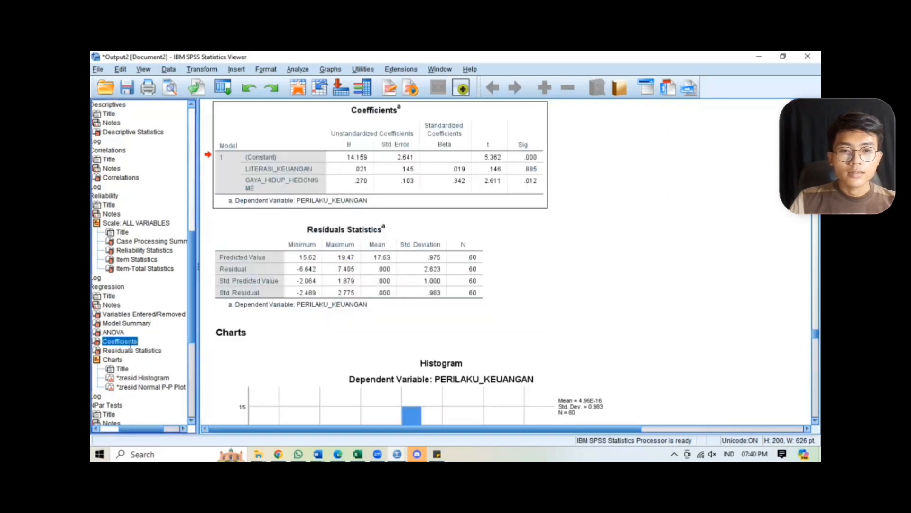
scroll(429, 243, "up", 1)
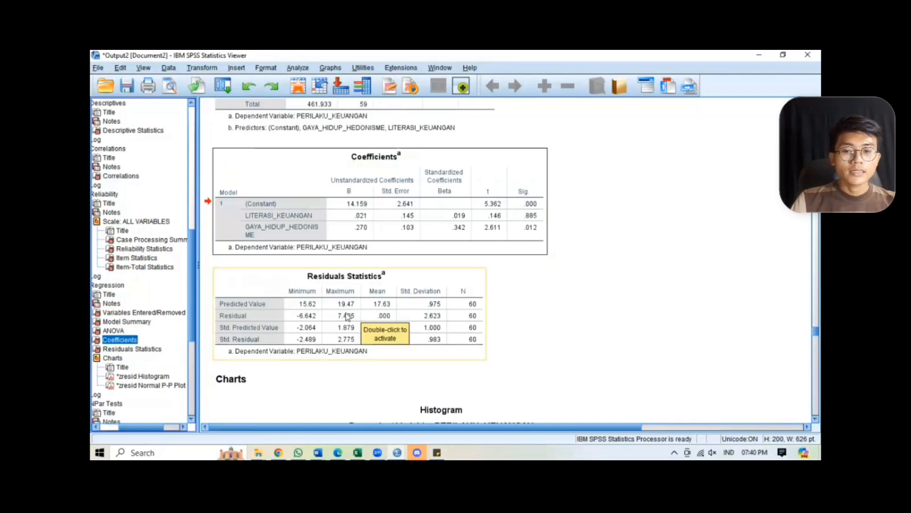
left_click(119, 332)
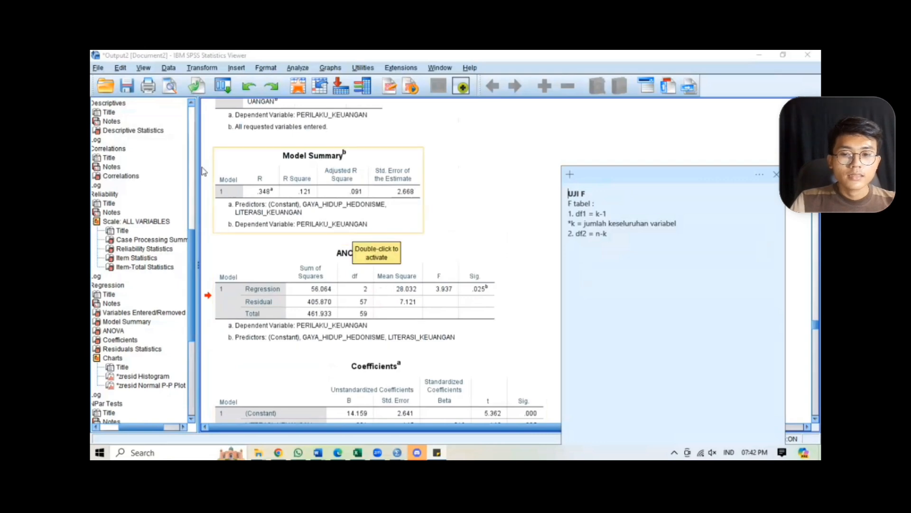
left_click(128, 321)
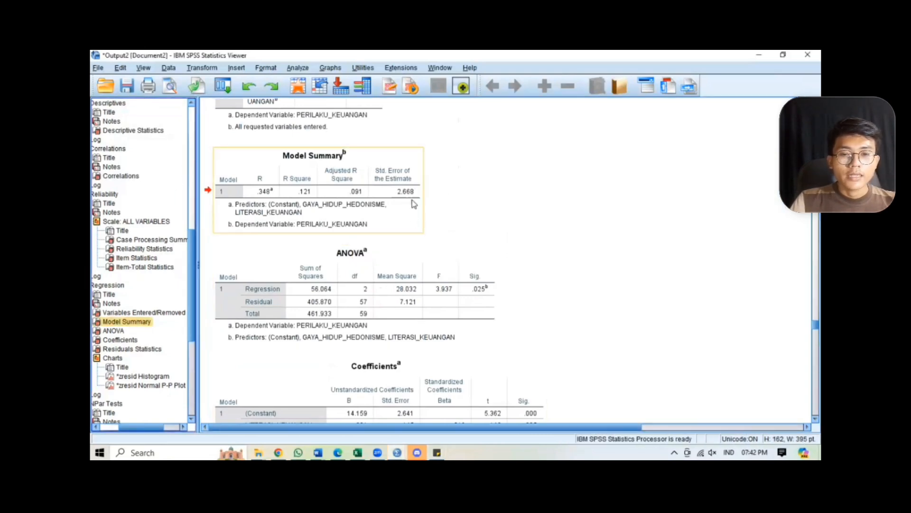